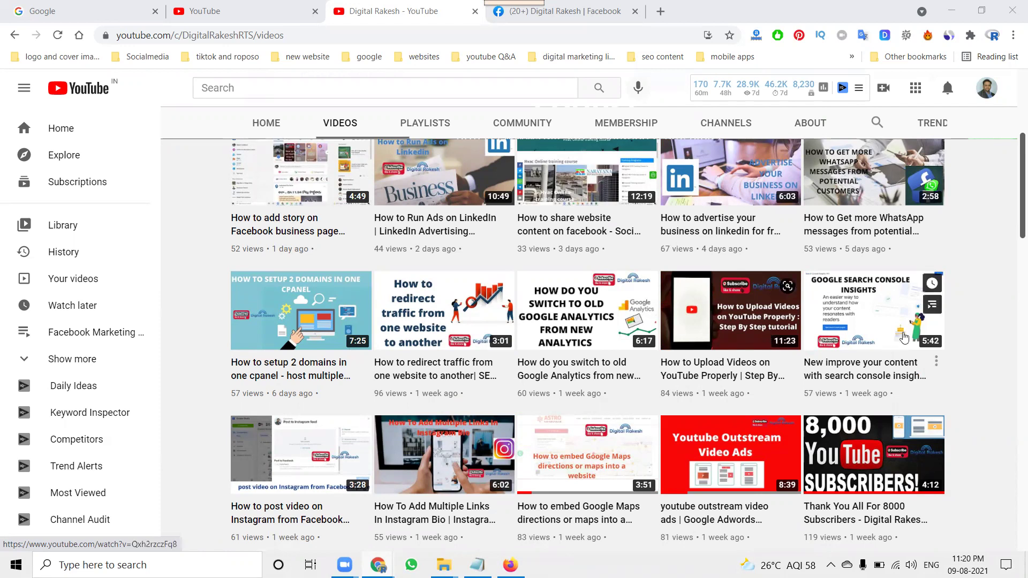
Step: Switch from the YouTube videos list to the Digital Rakesh Facebook Page tab
{"action": "left_click", "coordinate": [575, 6]}
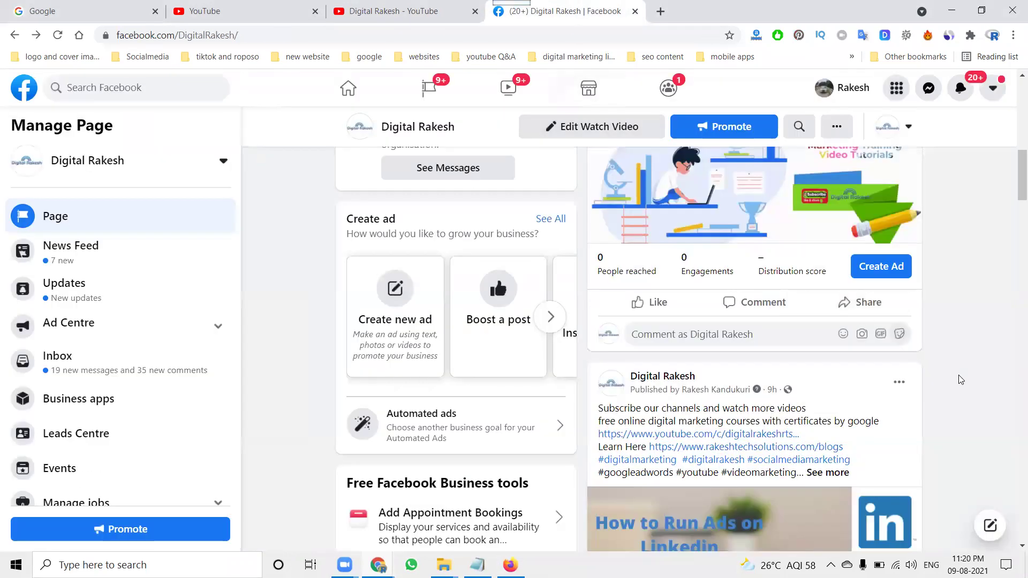
Step: Start a Photo/Video post on the Page and attach the Facebook Video Cover file from Downloads
{"action": "scroll", "coordinate": [968, 385], "scroll_direction": "down", "scroll_amount": 4}
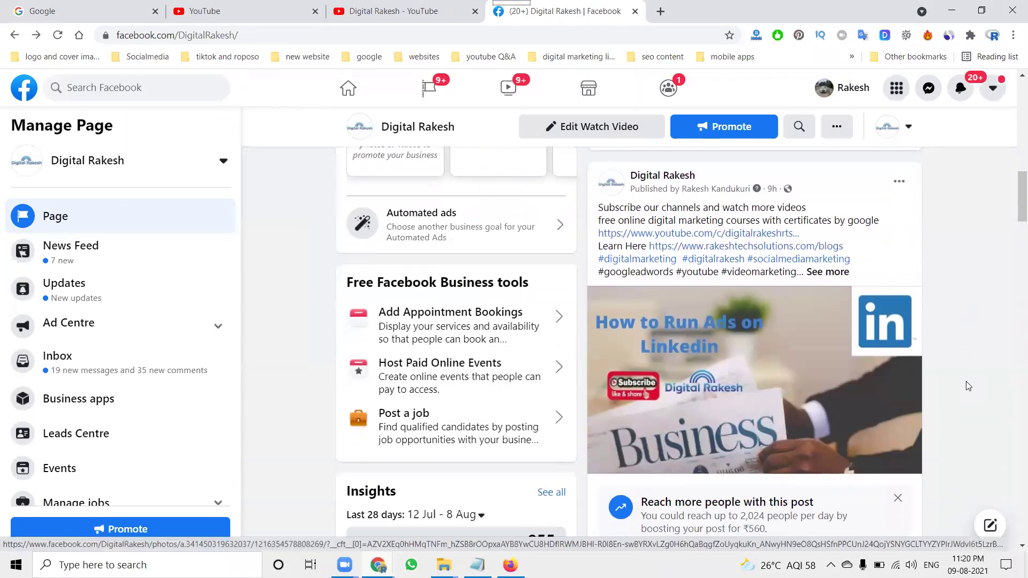
{"action": "scroll", "coordinate": [968, 385], "scroll_direction": "up", "scroll_amount": 4}
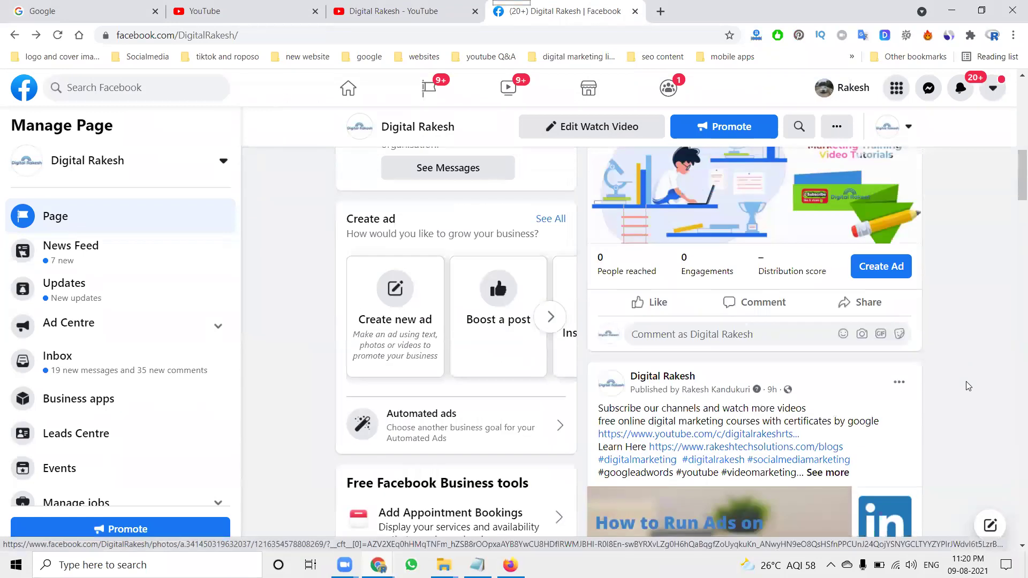
{"action": "scroll", "coordinate": [968, 385], "scroll_direction": "up", "scroll_amount": 3}
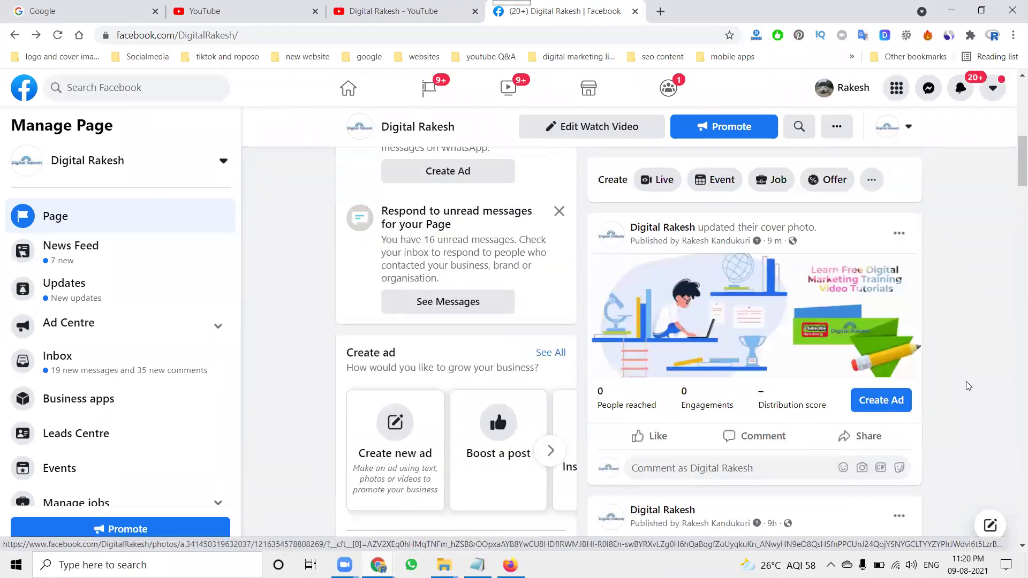
{"action": "scroll", "coordinate": [968, 385], "scroll_direction": "up", "scroll_amount": 4}
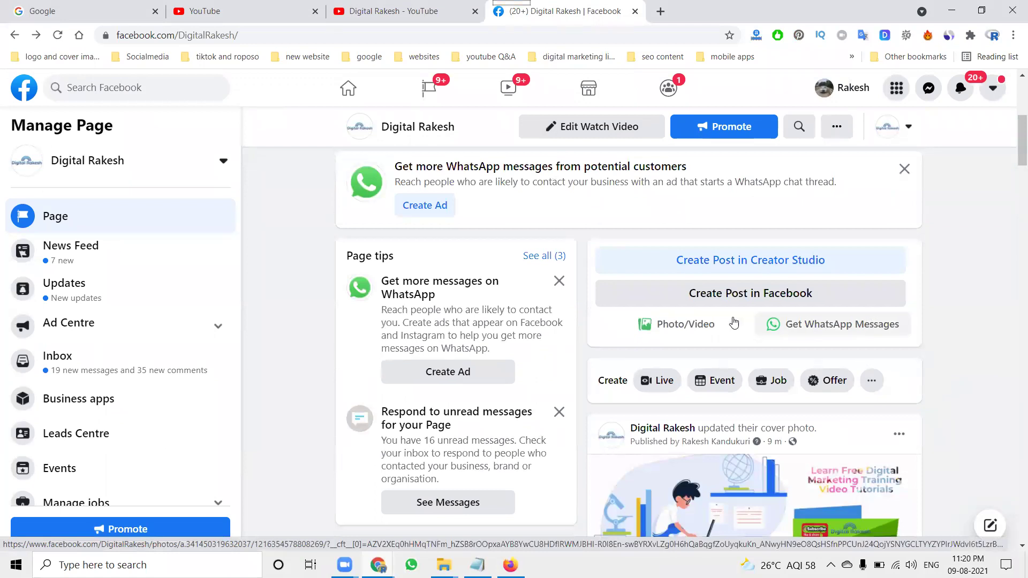
{"action": "left_click", "coordinate": [679, 322]}
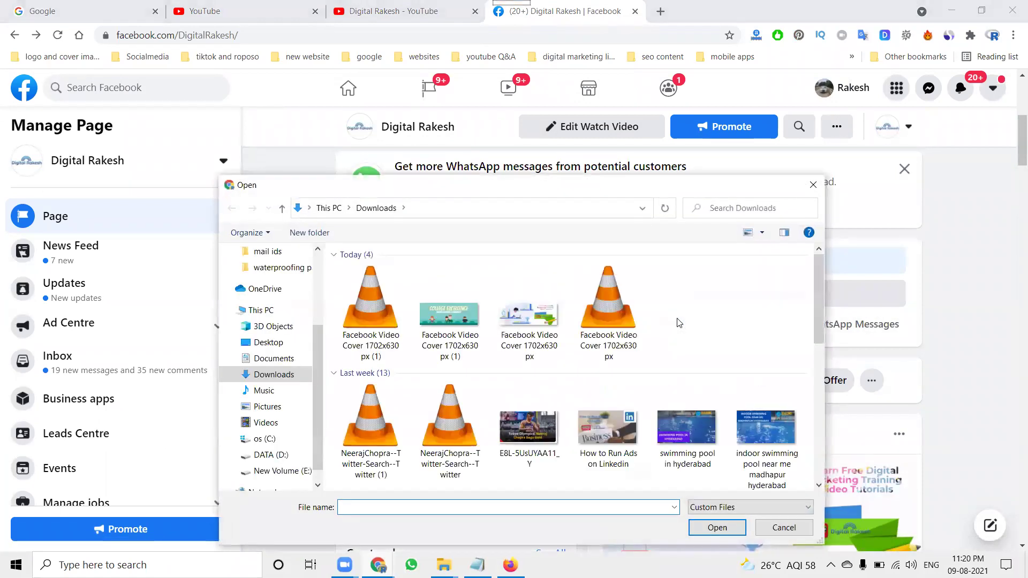
{"action": "double_click", "coordinate": [605, 330]}
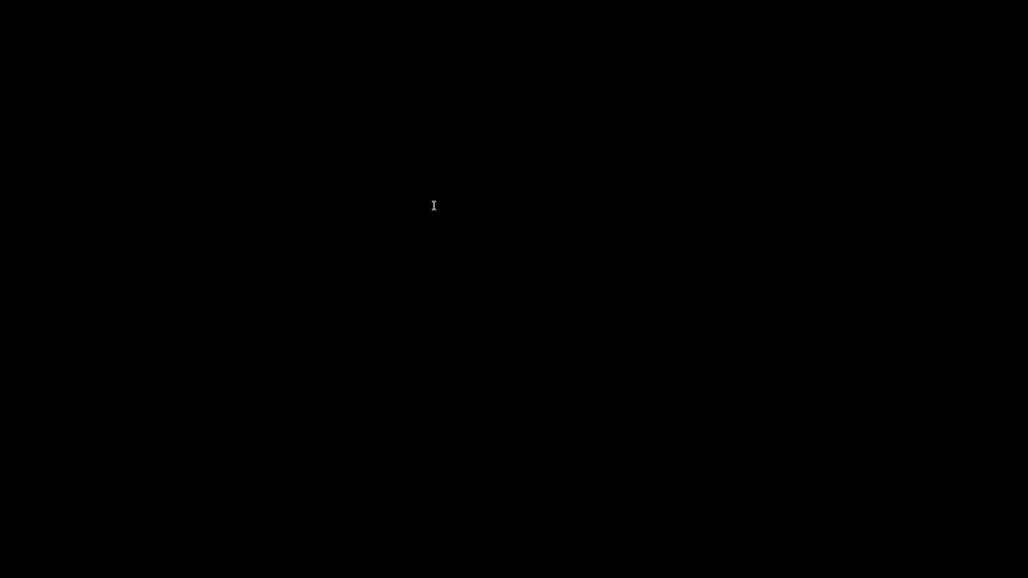
Step: Paste the description with links and hashtags and publish the video post
{"action": "type", "text": "Subscribe our channels and watch more videos free online digital marketing courses with certificates by google https://www.youtube.com/c/digitalrakeshrts?sub_confirmation=1 Learn Here https://www.rakeshtechsolutions.com/blogs #digitalmarketing  #digitalrakesh #socialmediamarketing #googleadwords #youtube #videomarketing #facebook #twitter #linkedin #instagram #googleadwords #youtube #videomarketing asks if you have questions about digital marketing?  #seo #sem #smo #smm #mobileapps #googlemap  #affiliatemarketing  #emailmarketing #socialmedia #blogger #wordpress"}
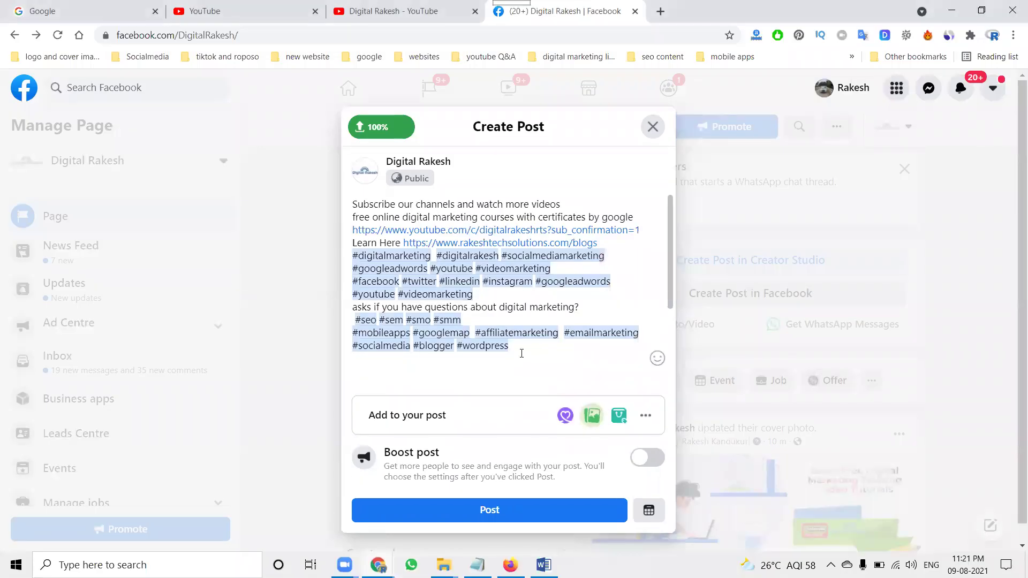
{"action": "left_click", "coordinate": [489, 510]}
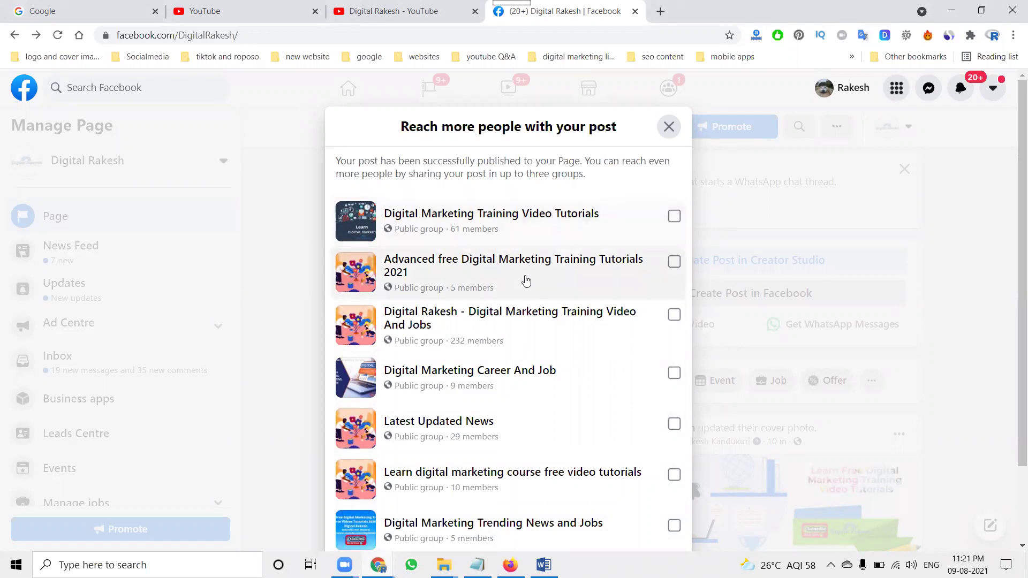
Step: Share the post to Digital Marketing Training Video Tutorials, Digital Rakesh Jobs, and Learn digital marketing groups
{"action": "scroll", "coordinate": [524, 281], "scroll_direction": "down", "scroll_amount": 2}
{"action": "scroll", "coordinate": [525, 281], "scroll_direction": "up", "scroll_amount": 2}
{"action": "left_click", "coordinate": [504, 218]}
{"action": "left_click", "coordinate": [489, 271]}
{"action": "left_click", "coordinate": [474, 335]}
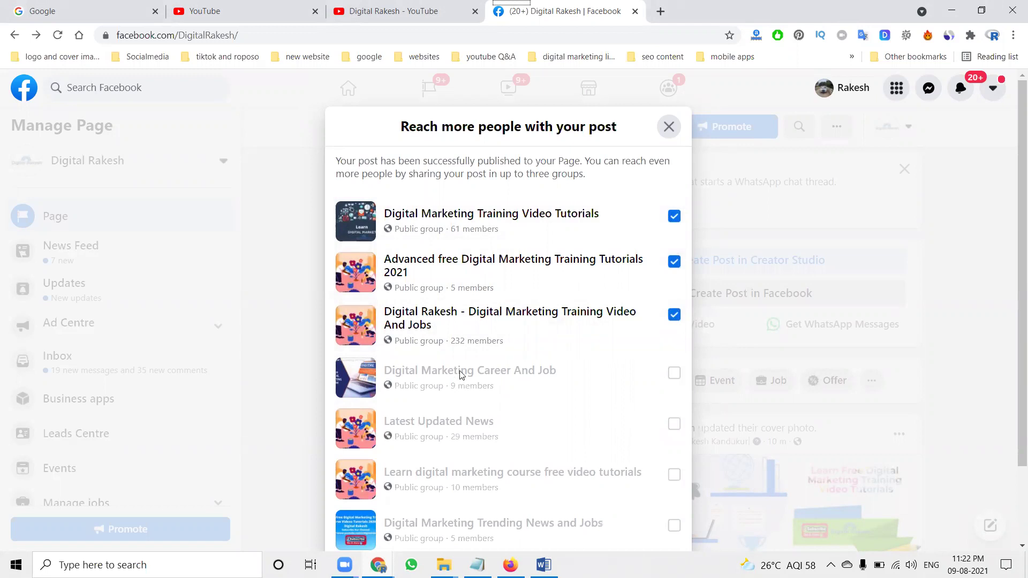
{"action": "left_click", "coordinate": [471, 288]}
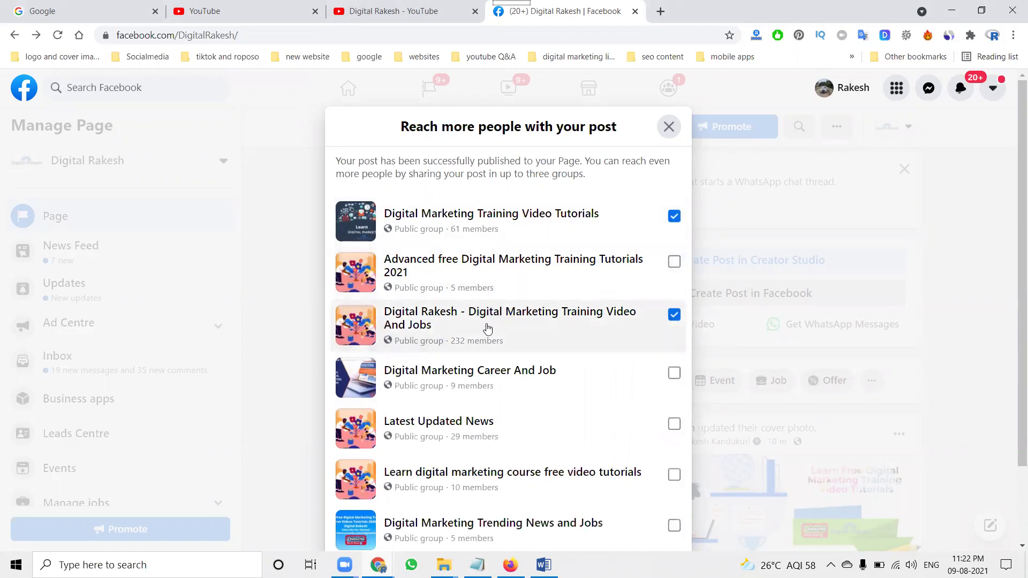
{"action": "scroll", "coordinate": [484, 328], "scroll_direction": "down", "scroll_amount": 2}
{"action": "left_click", "coordinate": [496, 352]}
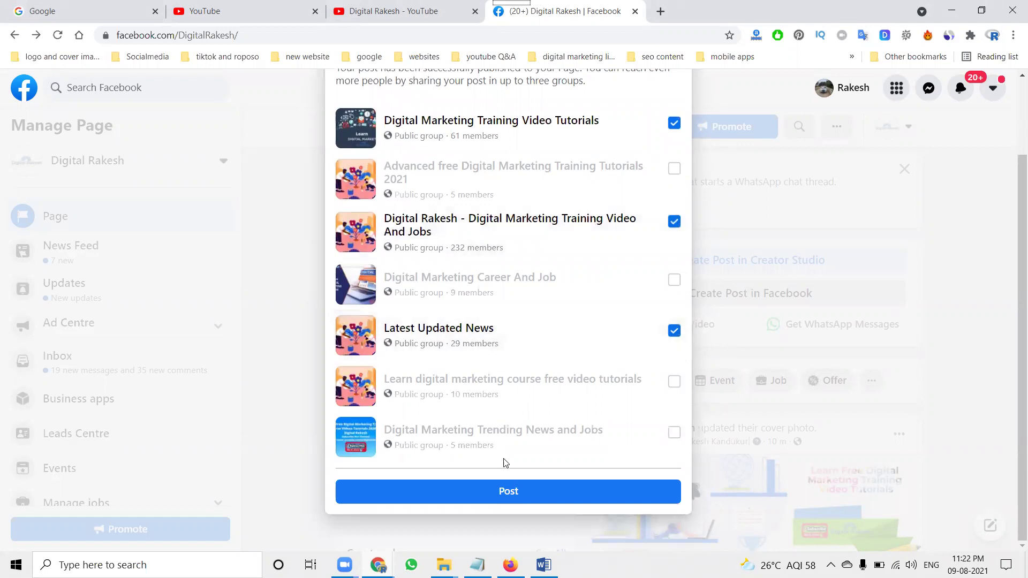
{"action": "left_click", "coordinate": [485, 346]}
{"action": "left_click", "coordinate": [483, 396]}
{"action": "left_click", "coordinate": [488, 490]}
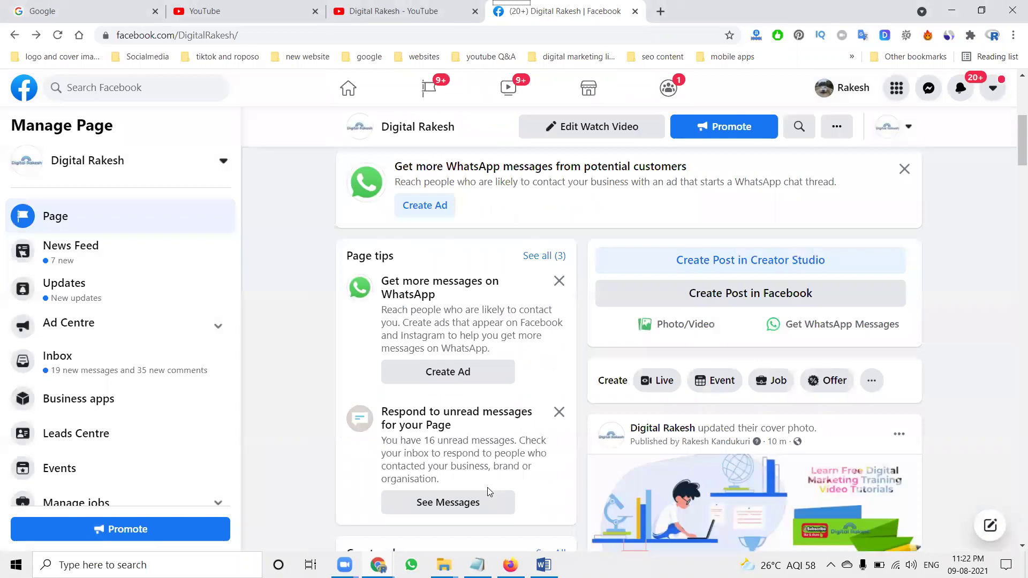
Step: Confirm the Page still interacts as Digital Rakesh, then open the cover-photo post's share options
{"action": "scroll", "coordinate": [599, 373], "scroll_direction": "down", "scroll_amount": 1}
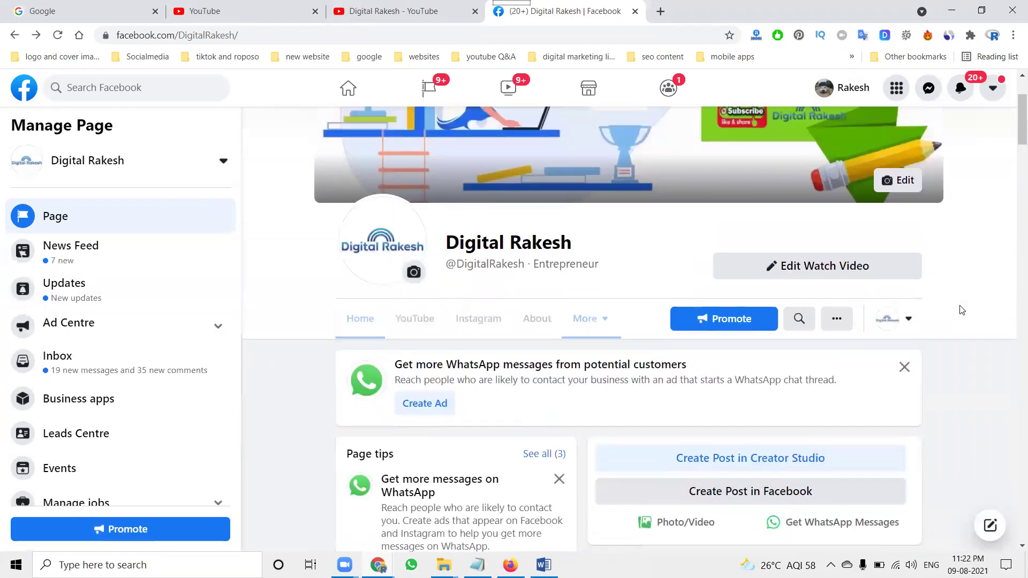
{"action": "scroll", "coordinate": [959, 308], "scroll_direction": "down", "scroll_amount": 2}
{"action": "scroll", "coordinate": [963, 304], "scroll_direction": "down", "scroll_amount": 2}
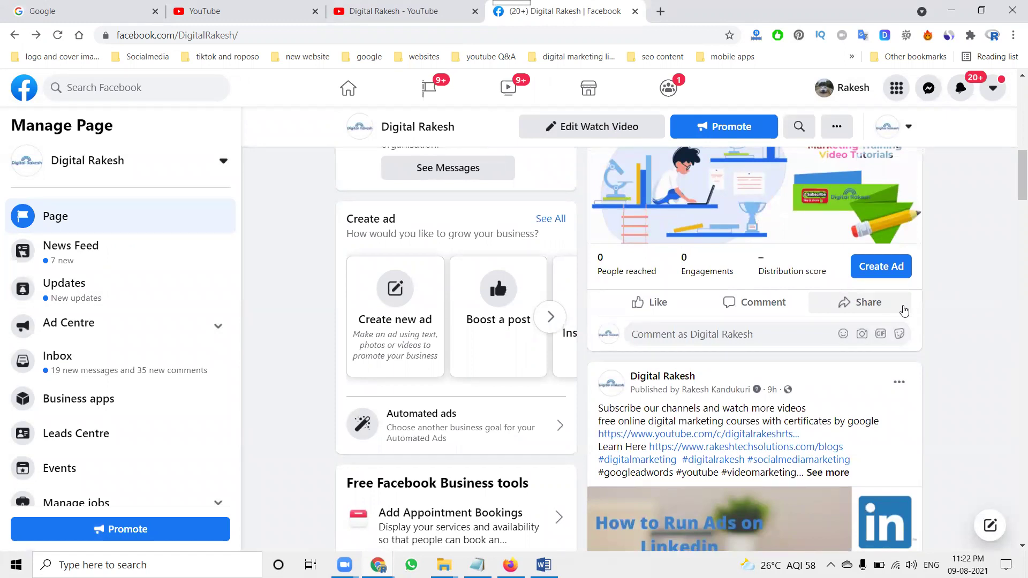
{"action": "scroll", "coordinate": [913, 278], "scroll_direction": "up", "scroll_amount": 4}
{"action": "left_click", "coordinate": [909, 133]}
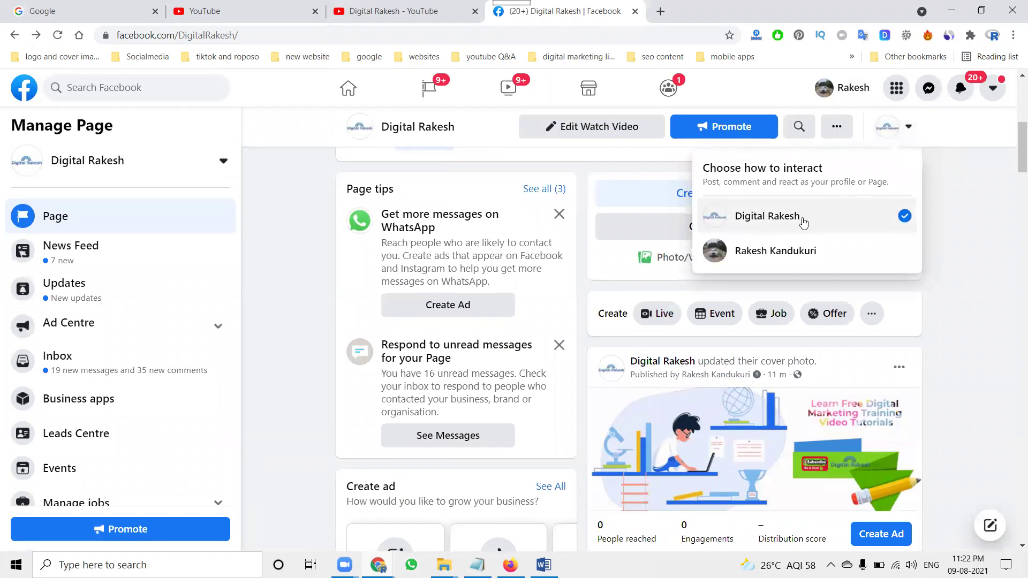
{"action": "left_click", "coordinate": [945, 259]}
{"action": "scroll", "coordinate": [945, 260], "scroll_direction": "down", "scroll_amount": 5}
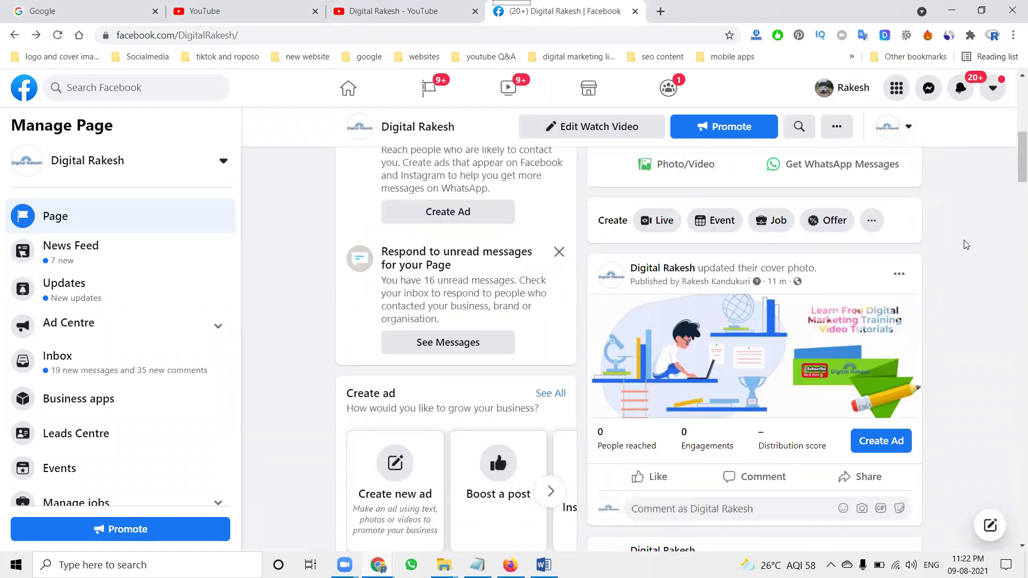
{"action": "left_click", "coordinate": [874, 303]}
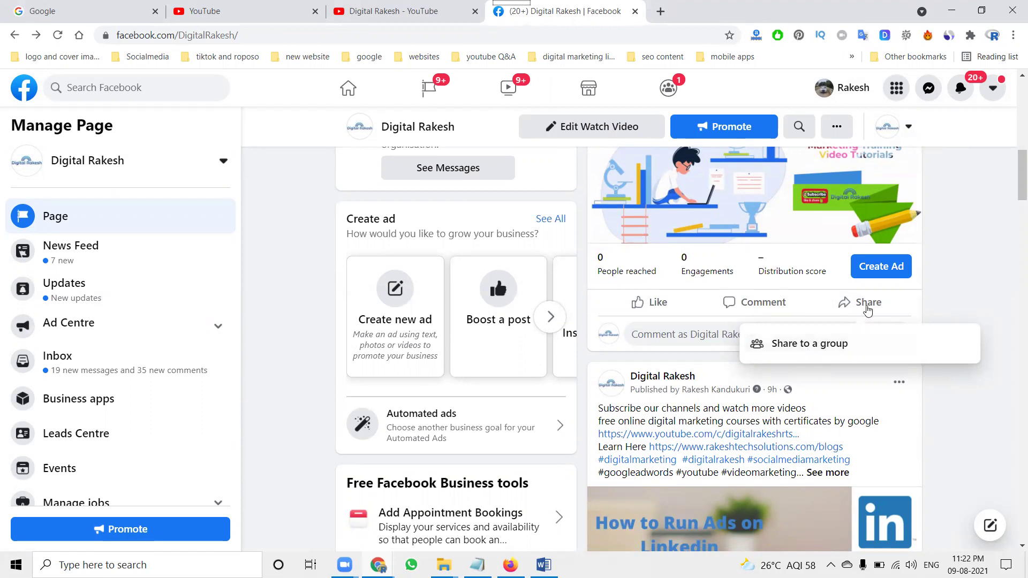
Step: Share the cover-photo post to the Search Engine Optimization (SEO) group with the pasted description and hashtags
{"action": "left_click", "coordinate": [809, 345]}
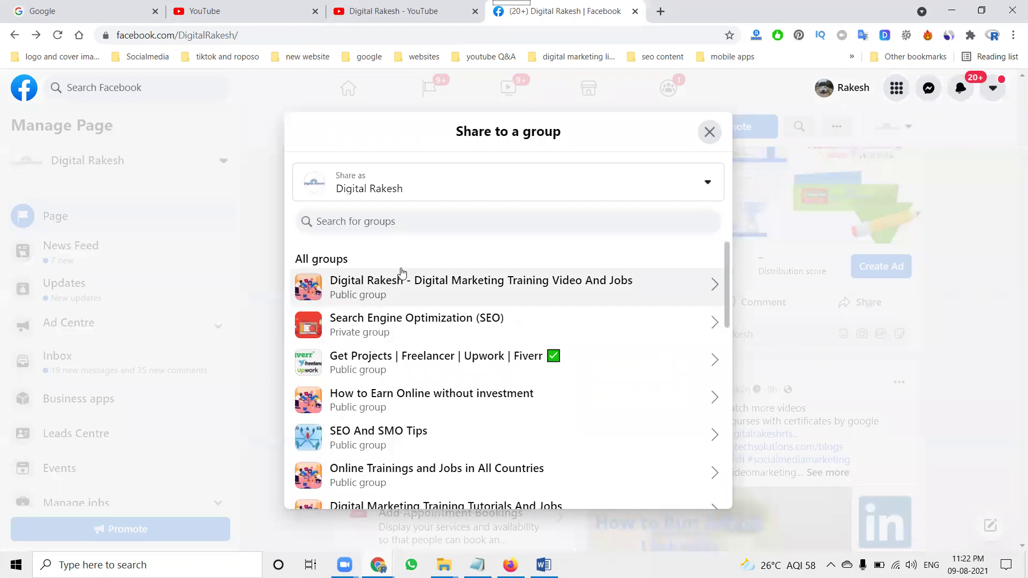
{"action": "left_click", "coordinate": [418, 319]}
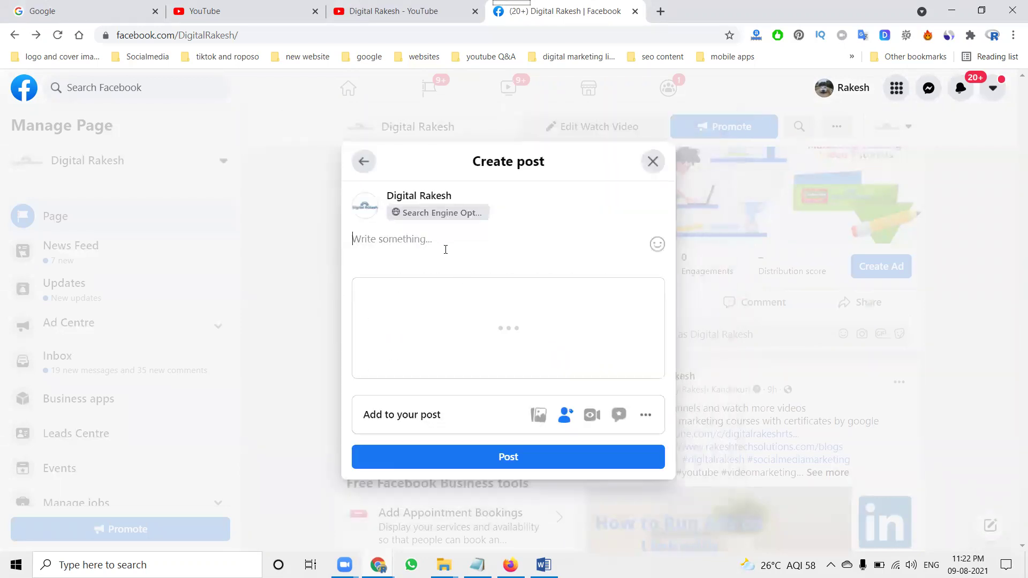
{"action": "scroll", "coordinate": [448, 330], "scroll_direction": "down", "scroll_amount": 1}
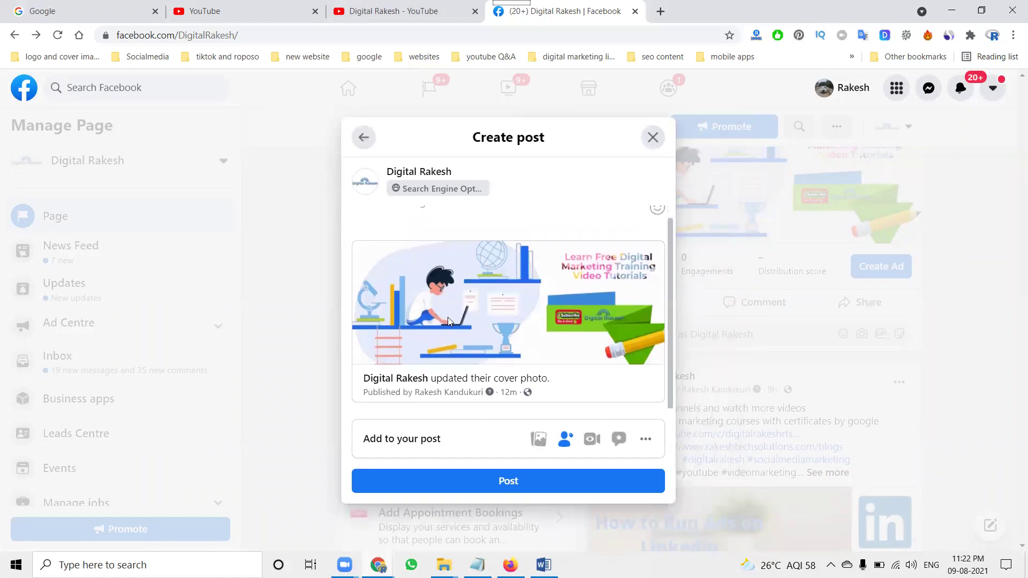
{"action": "type", "text": "free online digital marketing courses with certificates by google https://www.youtube.com/c/digitalrakeshrts?sub_confirmation=1 Learn Here https://www.rakeshtechsolutions.com/blogs #digitalmarketing #digitalrakesh #socialmediamarketing #googleadwords #youtube #videomarketing #facebook #twitter #linkedin #instagram #googleadwords #youtube #videomarketing asks if you have questions about digital marketing? #seo #sem #smo #smm #mobileapps #googlemap #affiliatemarketing #emailmarketing #socialmedia #blogger #wordpress"}
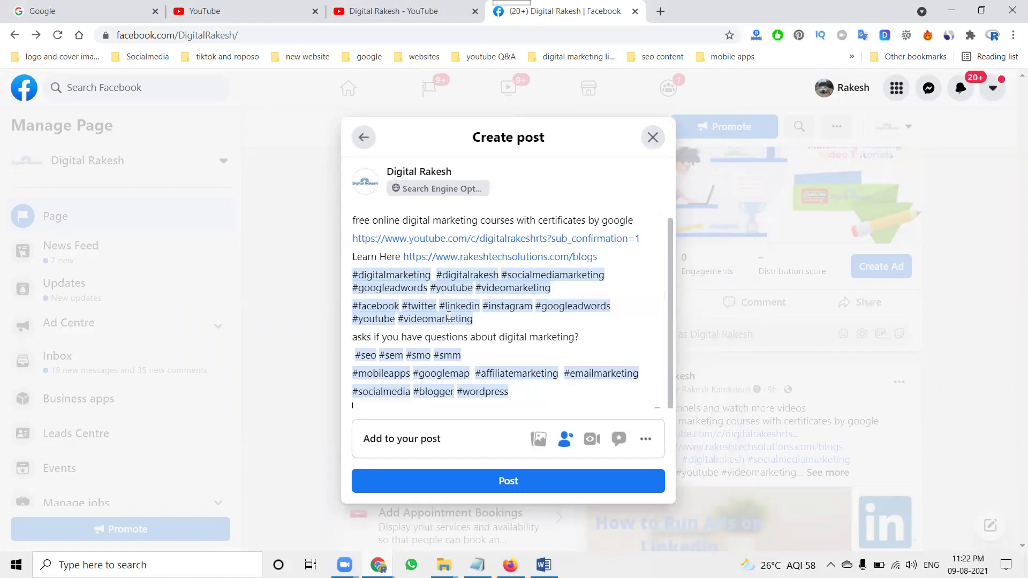
{"action": "left_click", "coordinate": [578, 477]}
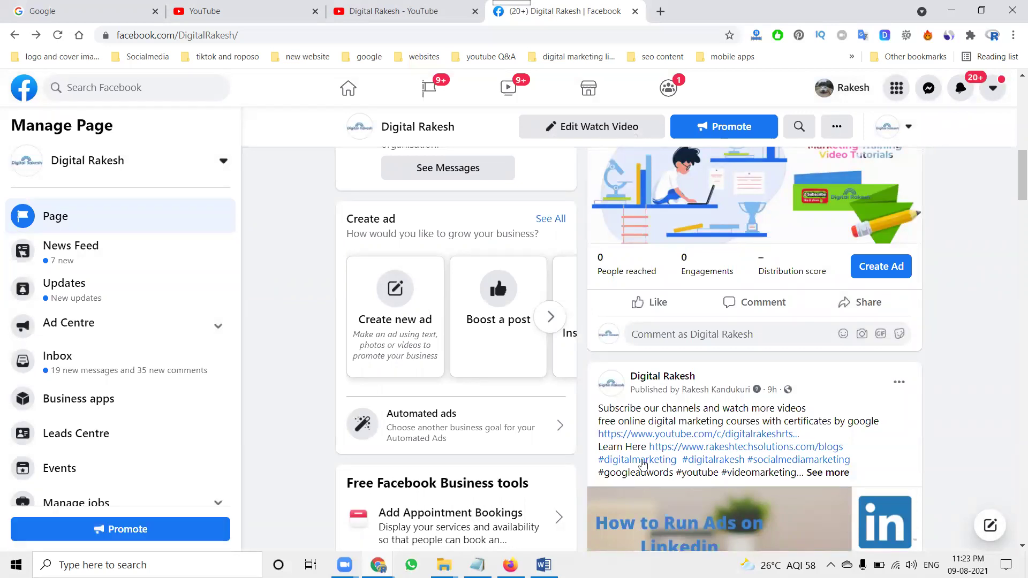
Step: Close the share menu and set 'Choose how to interact' to the personal profile
{"action": "left_click", "coordinate": [868, 304]}
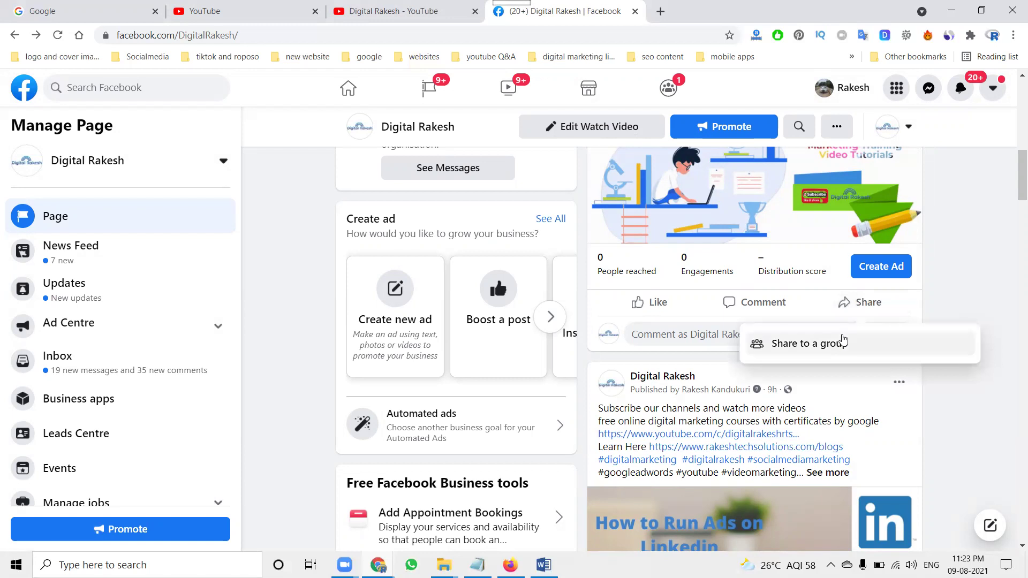
{"action": "scroll", "coordinate": [945, 286], "scroll_direction": "up", "scroll_amount": 5}
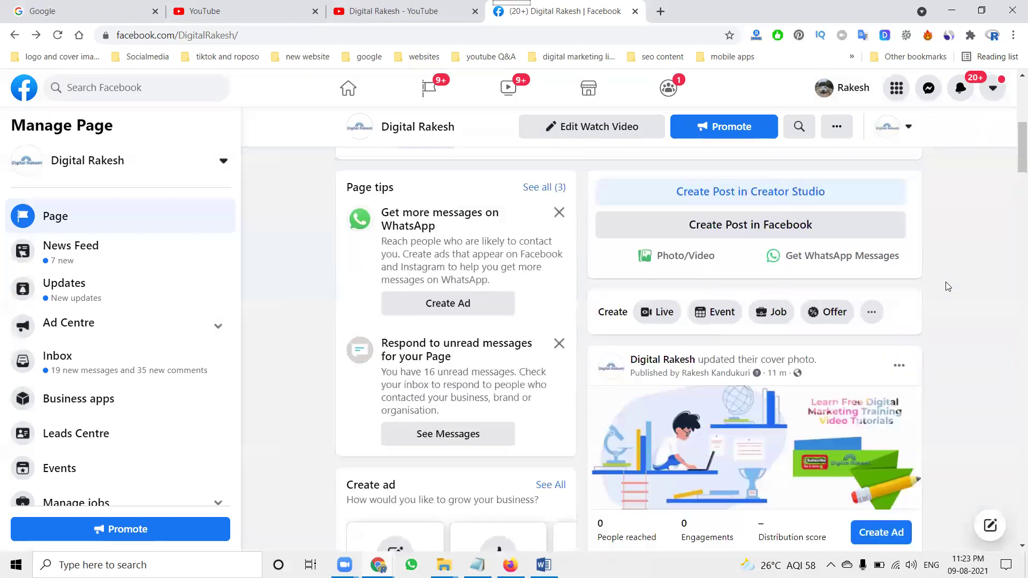
{"action": "left_click", "coordinate": [895, 128]}
{"action": "left_click", "coordinate": [801, 266]}
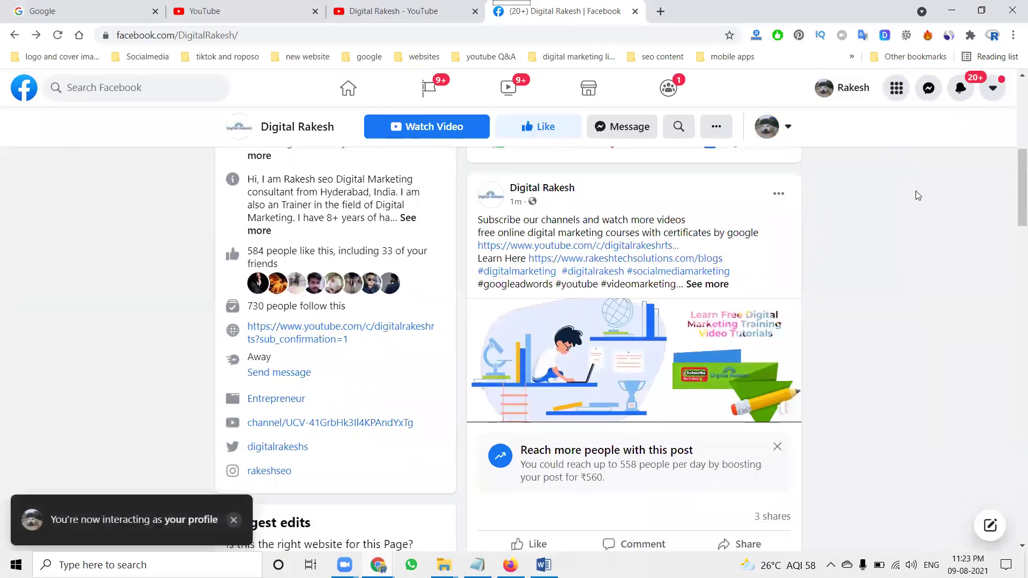
{"action": "scroll", "coordinate": [918, 196], "scroll_direction": "down", "scroll_amount": 4}
{"action": "left_click", "coordinate": [739, 312]}
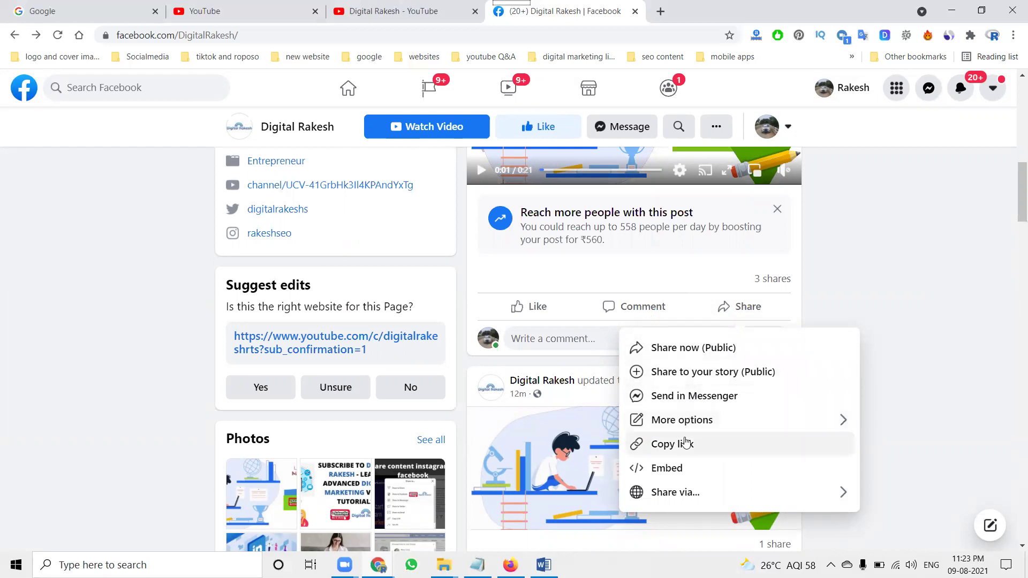
{"action": "left_click", "coordinate": [679, 495]}
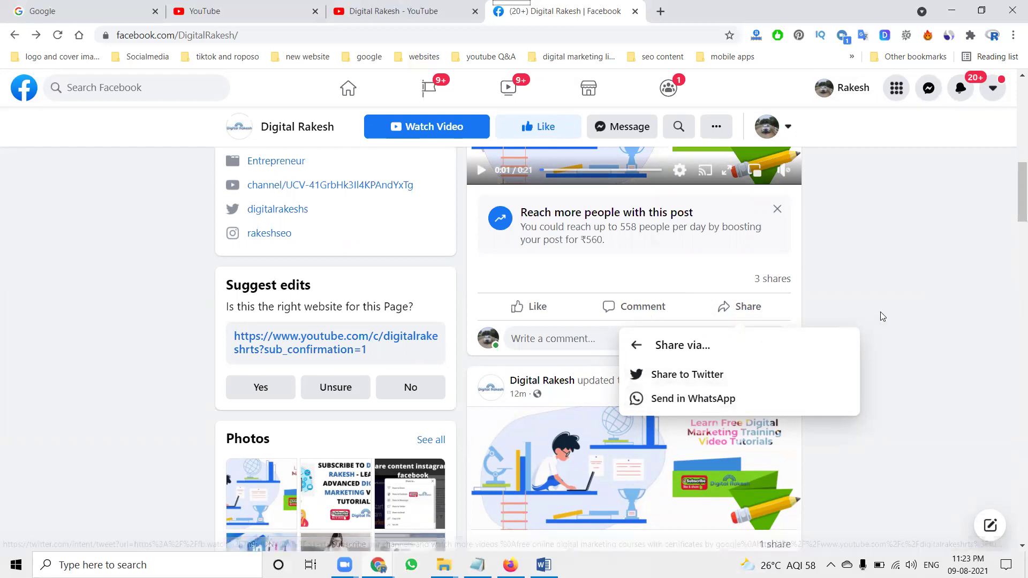
{"action": "left_click", "coordinate": [902, 304]}
{"action": "scroll", "coordinate": [903, 305], "scroll_direction": "down", "scroll_amount": 1}
{"action": "scroll", "coordinate": [902, 304], "scroll_direction": "down", "scroll_amount": 7}
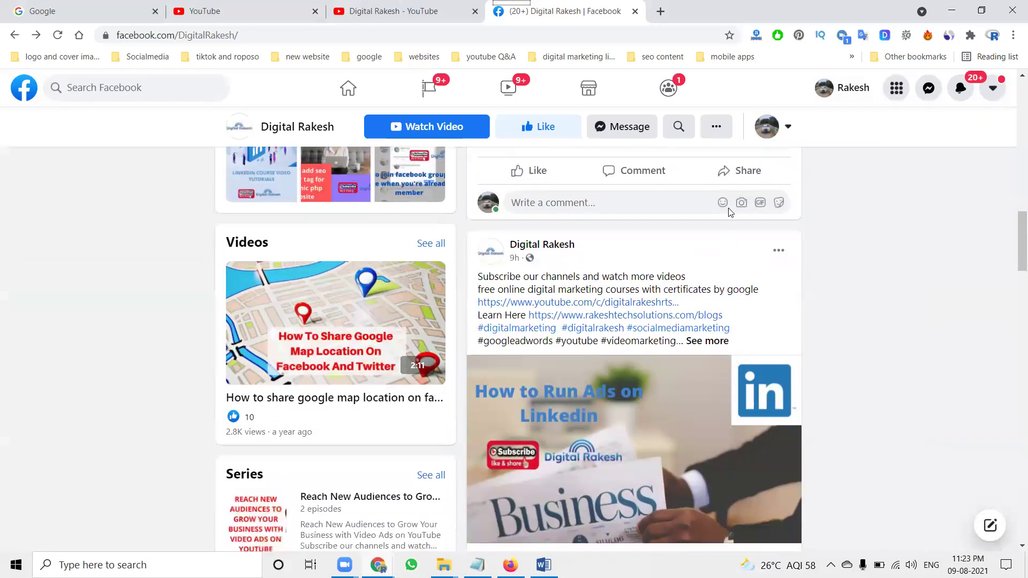
Step: Review the share choices of the Page posts, including the cover-photo post's menu
{"action": "left_click", "coordinate": [744, 174]}
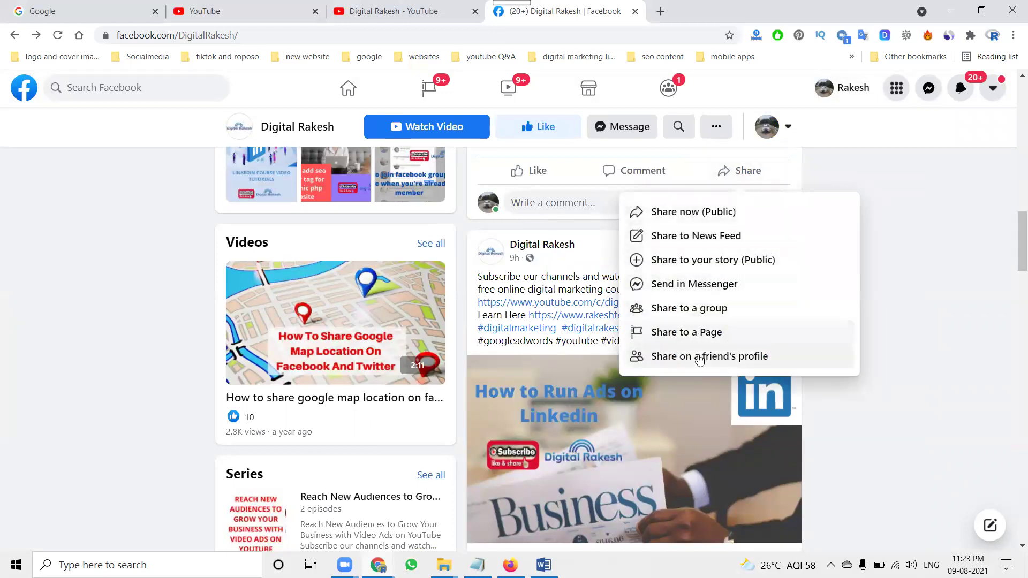
{"action": "scroll", "coordinate": [892, 322], "scroll_direction": "up", "scroll_amount": 6}
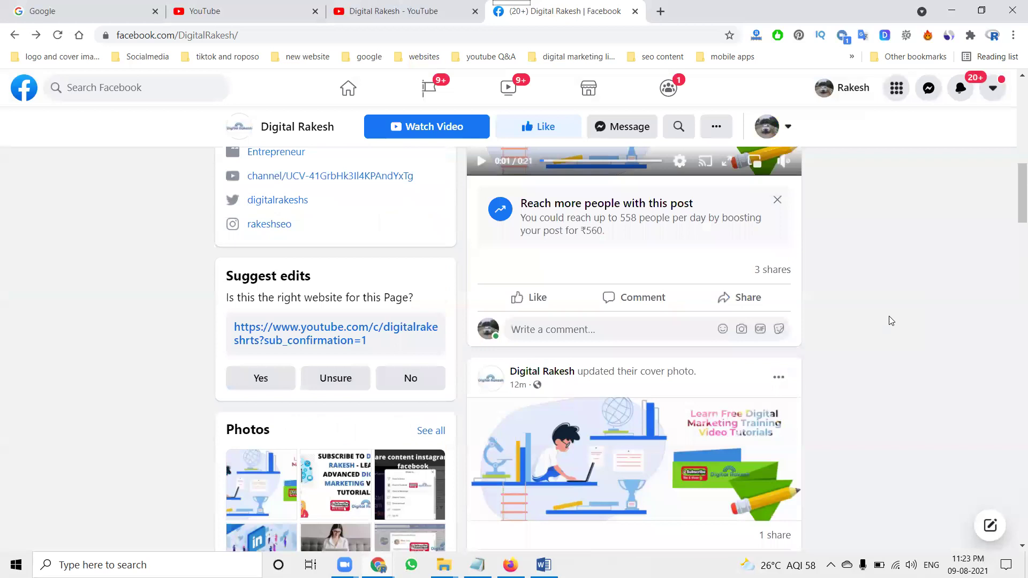
{"action": "scroll", "coordinate": [844, 309], "scroll_direction": "down", "scroll_amount": 4}
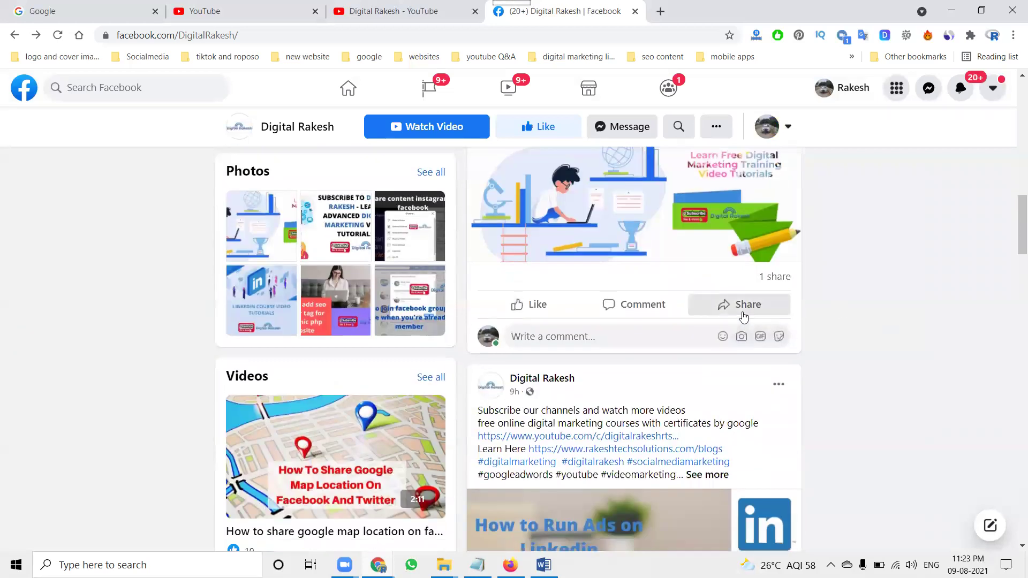
{"action": "left_click", "coordinate": [743, 307]}
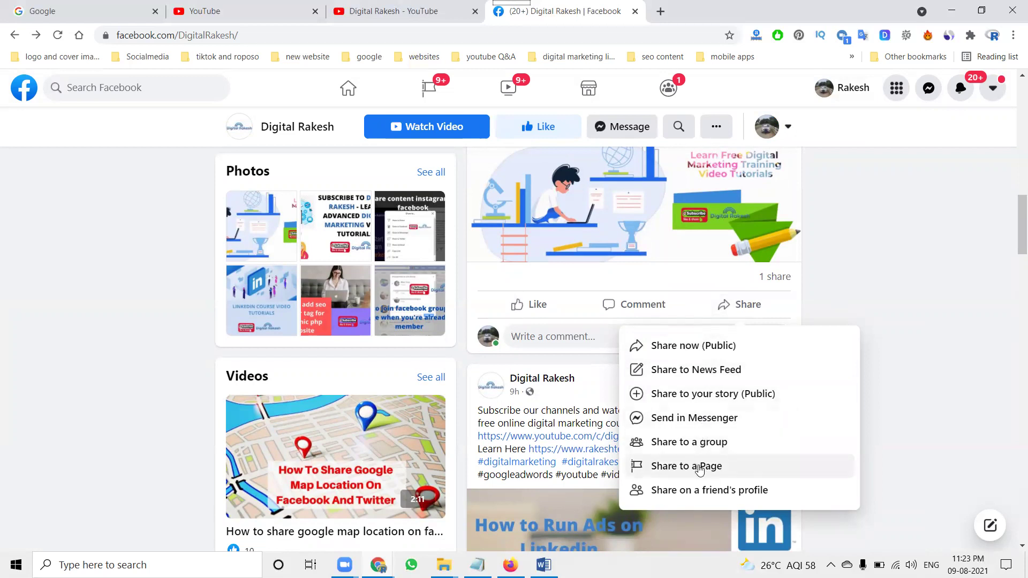
{"action": "left_click", "coordinate": [944, 342]}
{"action": "scroll", "coordinate": [785, 349], "scroll_direction": "up", "scroll_amount": 5}
Step: Share the video post to the News Feed with the pasted promotional text and hashtags
{"action": "left_click", "coordinate": [744, 306]}
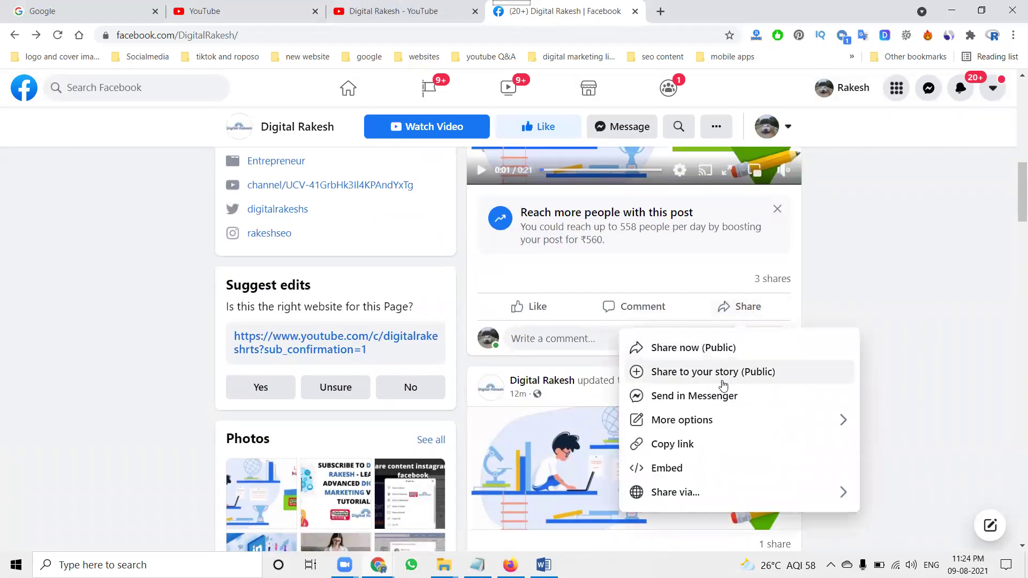
{"action": "left_click", "coordinate": [709, 428]}
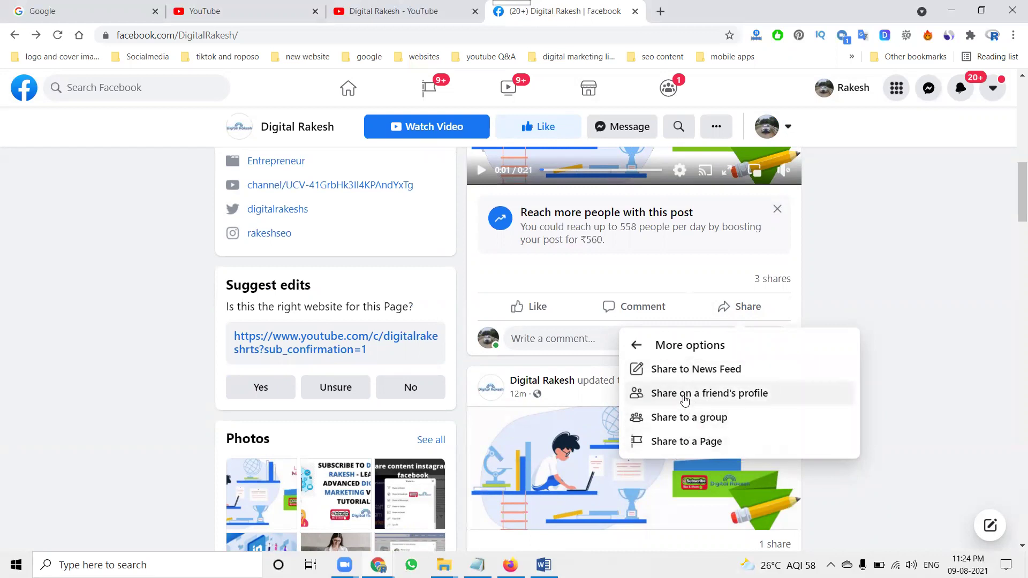
{"action": "left_click", "coordinate": [690, 374]}
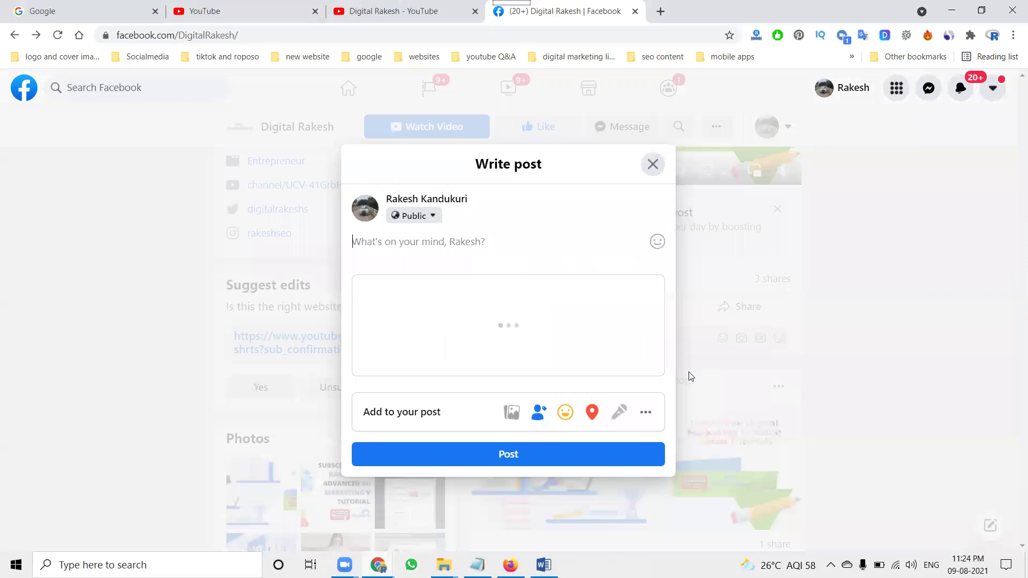
{"action": "type", "text": "Subscribe our channels and watch more videos free online digital marketing courses with certificates by google https://www.youtube.com/c/digitalrakeshrts?sub_confirmation=1 Learn Here https://www.rakeshtechsolutions.com/blogs #digitalmarketing #digitalrakesh #socialmediamarketing #googleadwords #youtube #videomarketing #facebook #twitter #linkedin #instagram #googleadwords #youtube #videomarketing asks if you have questions about digital marketing?  #seo #sem #smo #smm #mobileapps #googlemap #affiliatemarketing #emailmarketing #socialmedia #blogger #wordpress"}
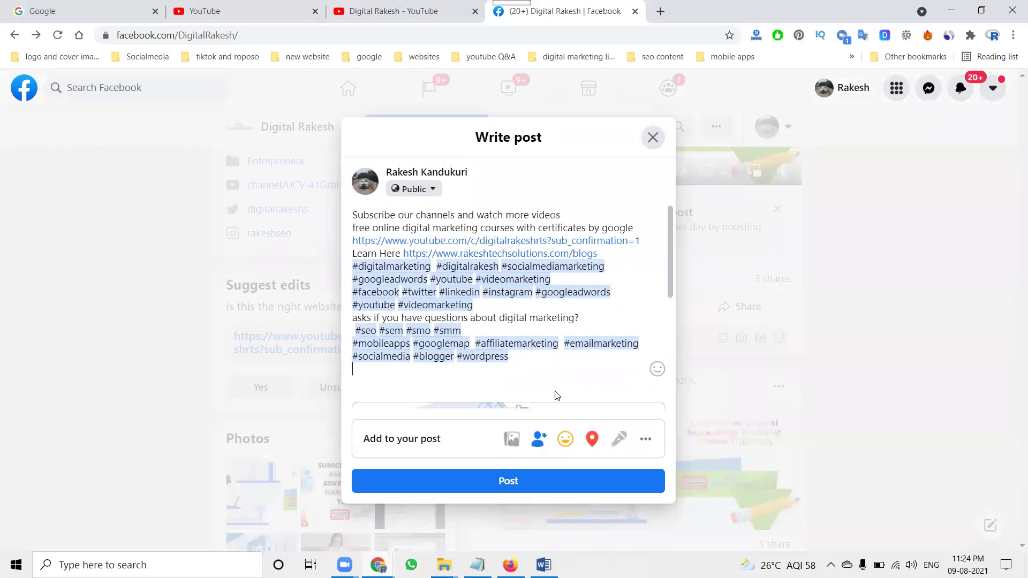
{"action": "left_click", "coordinate": [589, 484]}
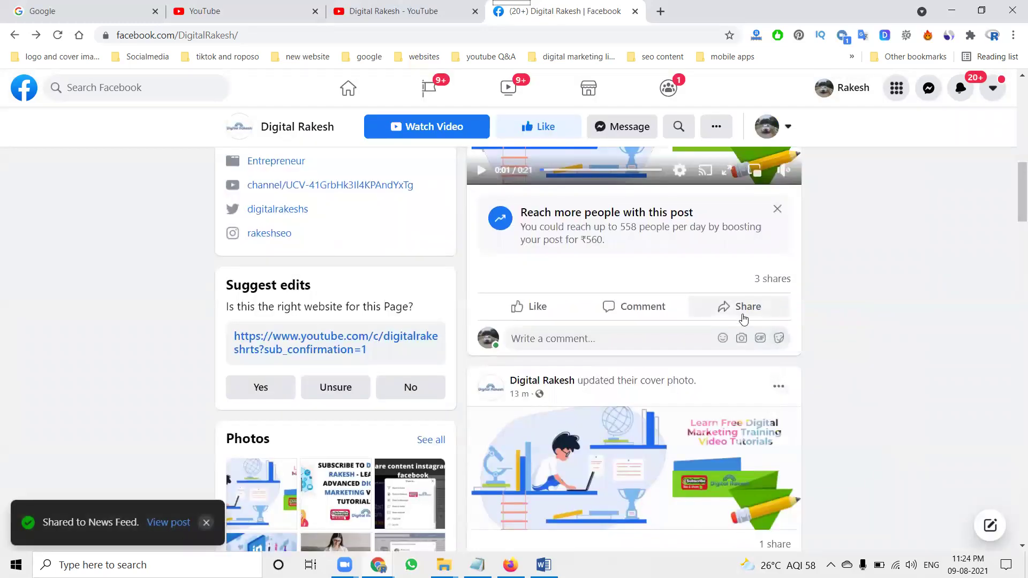
{"action": "left_click", "coordinate": [743, 318]}
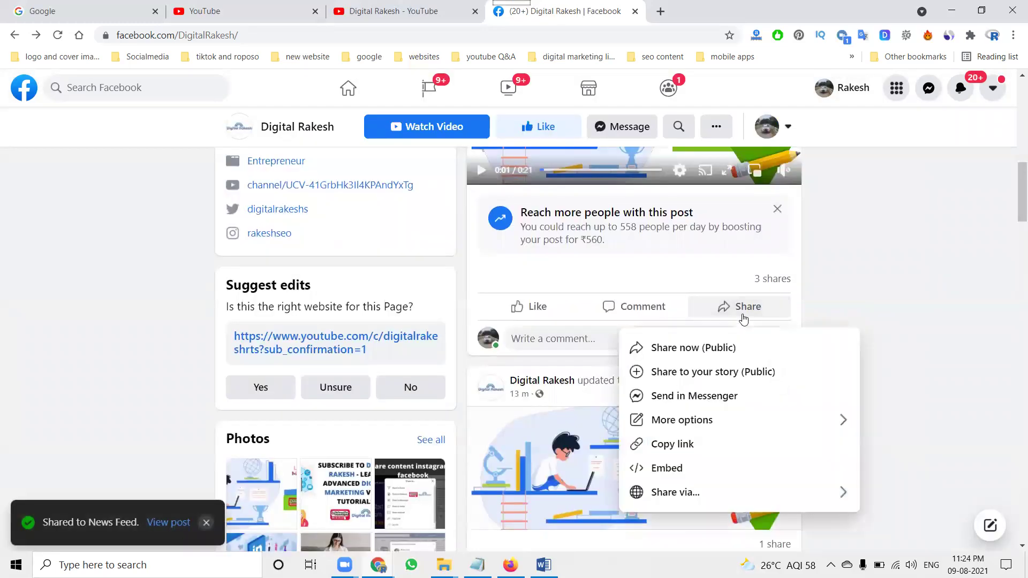
Step: Share the video post on a friend's profile, found by name search, with the pasted hashtag text
{"action": "left_click", "coordinate": [734, 419]}
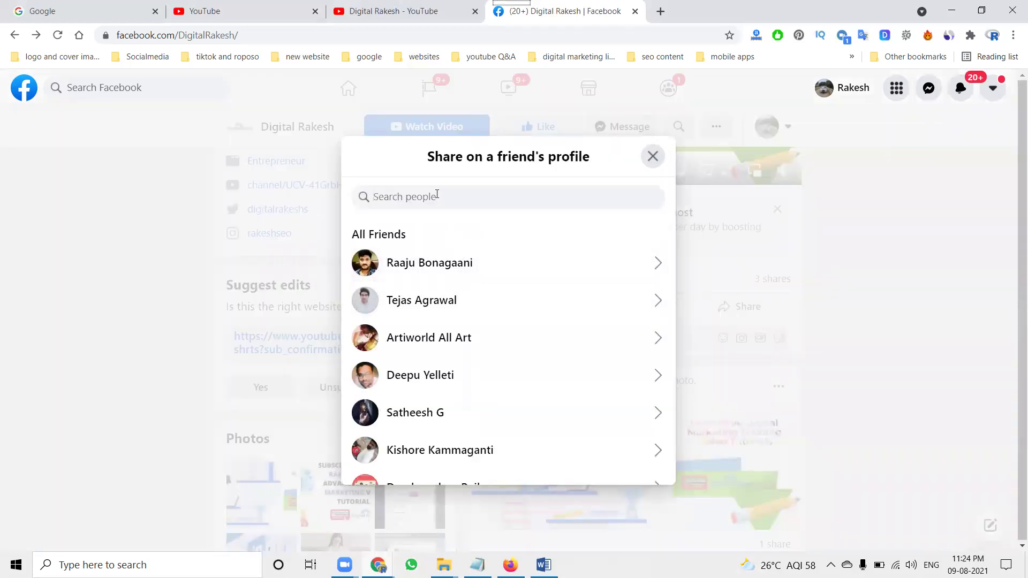
{"action": "type", "text": "ramesh"}
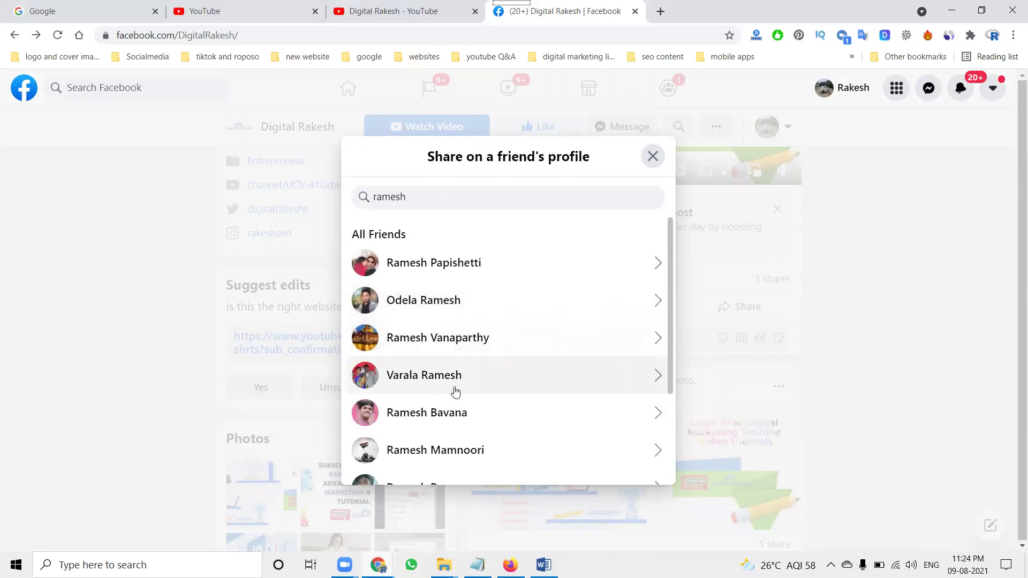
{"action": "scroll", "coordinate": [452, 399], "scroll_direction": "down", "scroll_amount": 3}
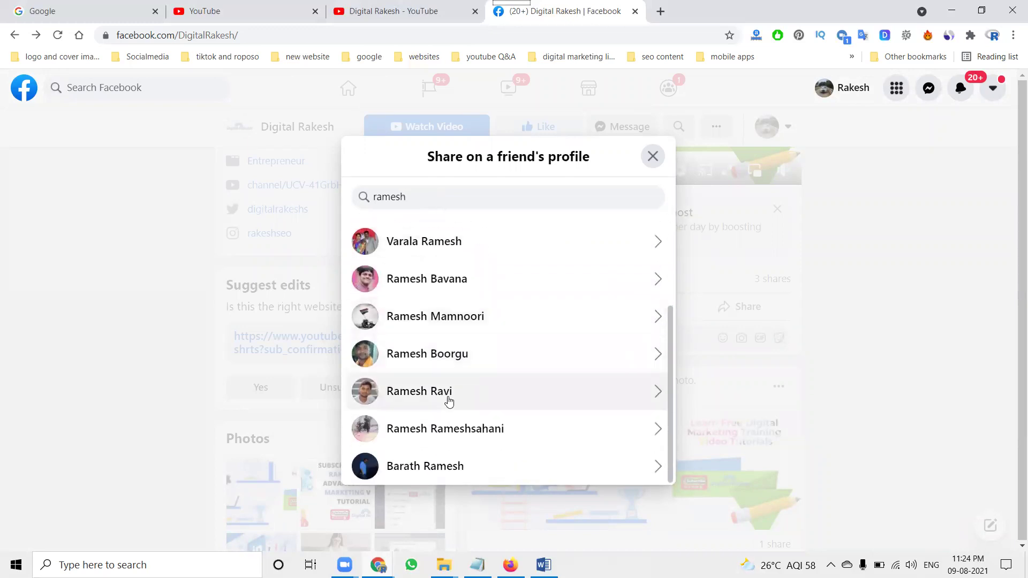
{"action": "scroll", "coordinate": [448, 402], "scroll_direction": "down", "scroll_amount": 1}
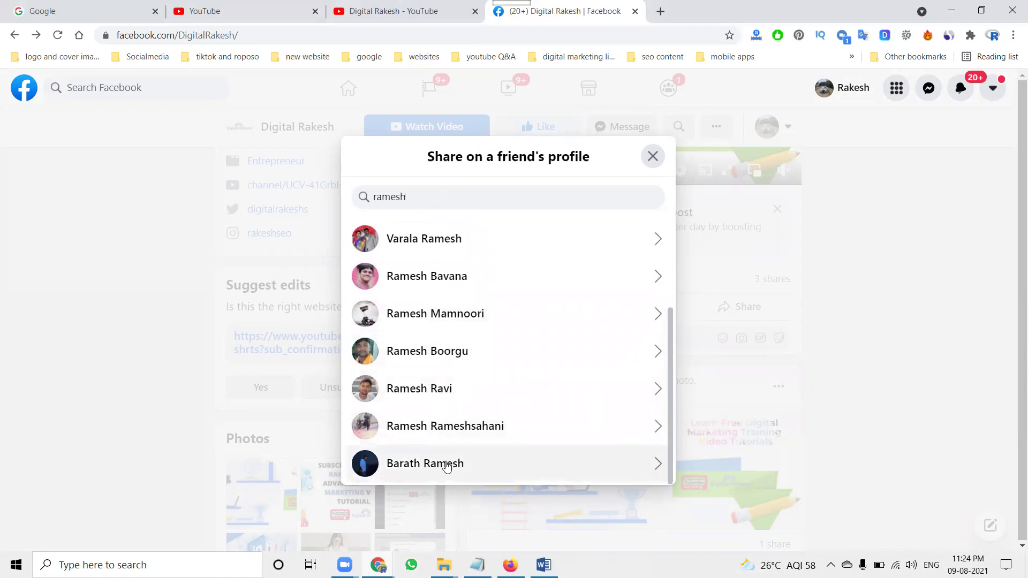
{"action": "scroll", "coordinate": [449, 451], "scroll_direction": "up", "scroll_amount": 3}
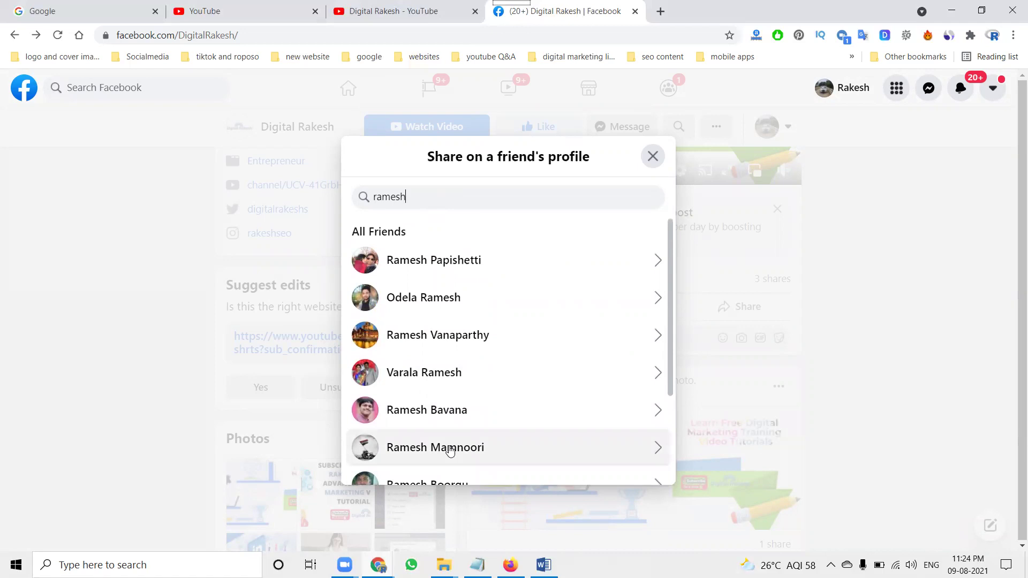
{"action": "scroll", "coordinate": [450, 452], "scroll_direction": "down", "scroll_amount": 2}
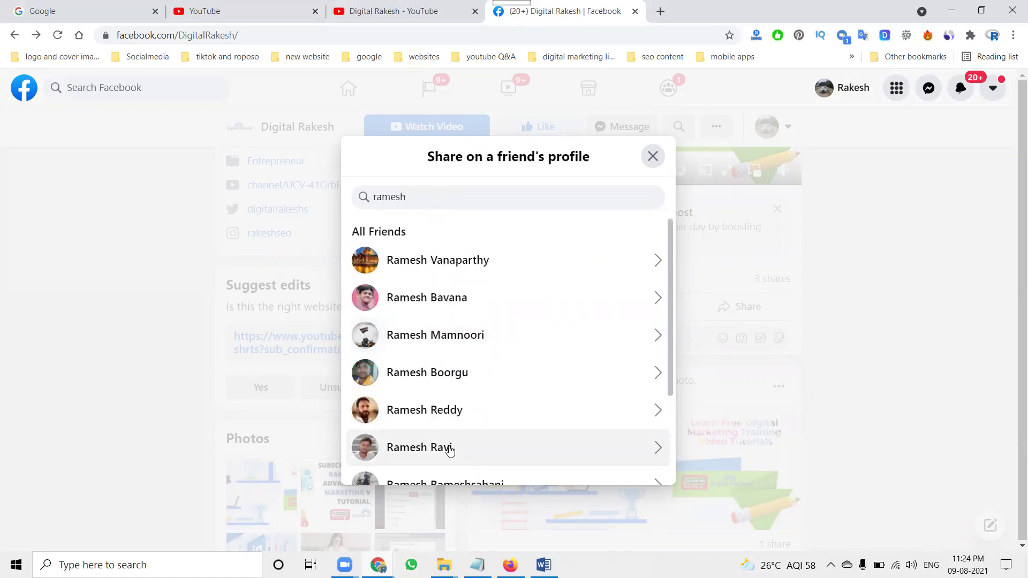
{"action": "type", "text": "da"}
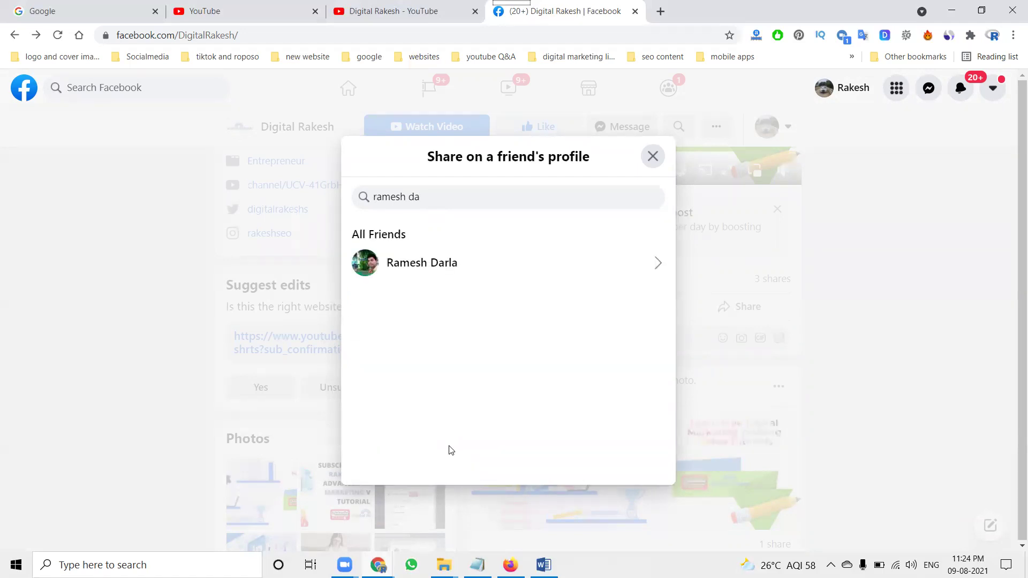
{"action": "left_click", "coordinate": [482, 276]}
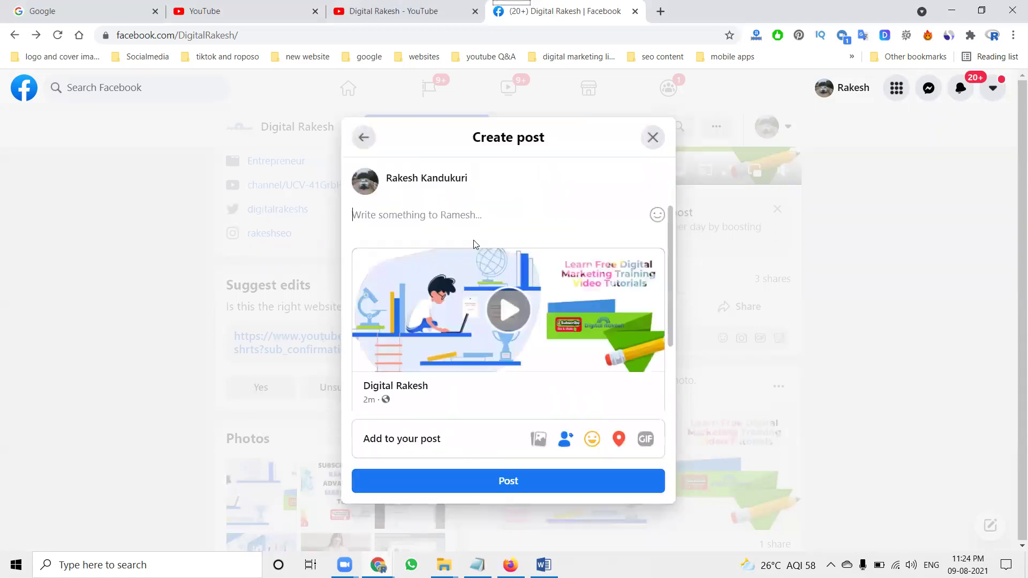
{"action": "left_click", "coordinate": [468, 222]}
{"action": "key", "text": "ctrl+v"}
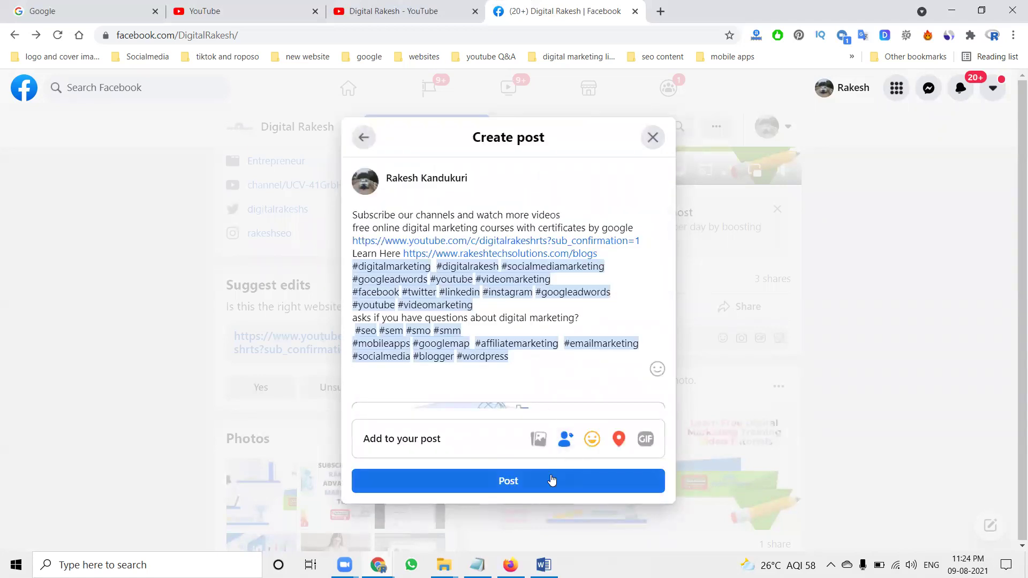
{"action": "left_click", "coordinate": [551, 480]}
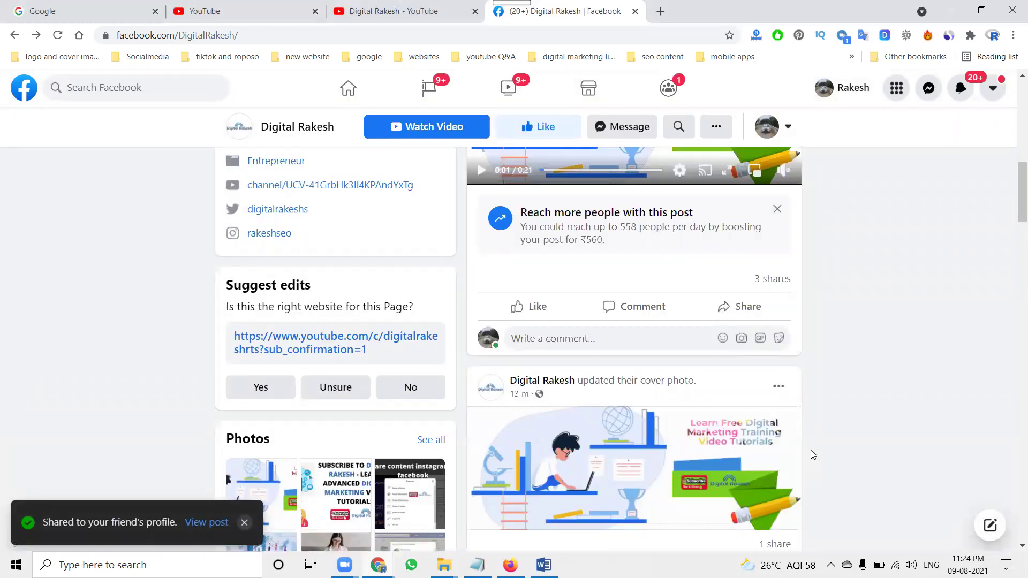
Step: Share the video post to Twitter through the Share via options
{"action": "scroll", "coordinate": [814, 451], "scroll_direction": "up", "scroll_amount": 1}
{"action": "scroll", "coordinate": [814, 451], "scroll_direction": "up", "scroll_amount": 2}
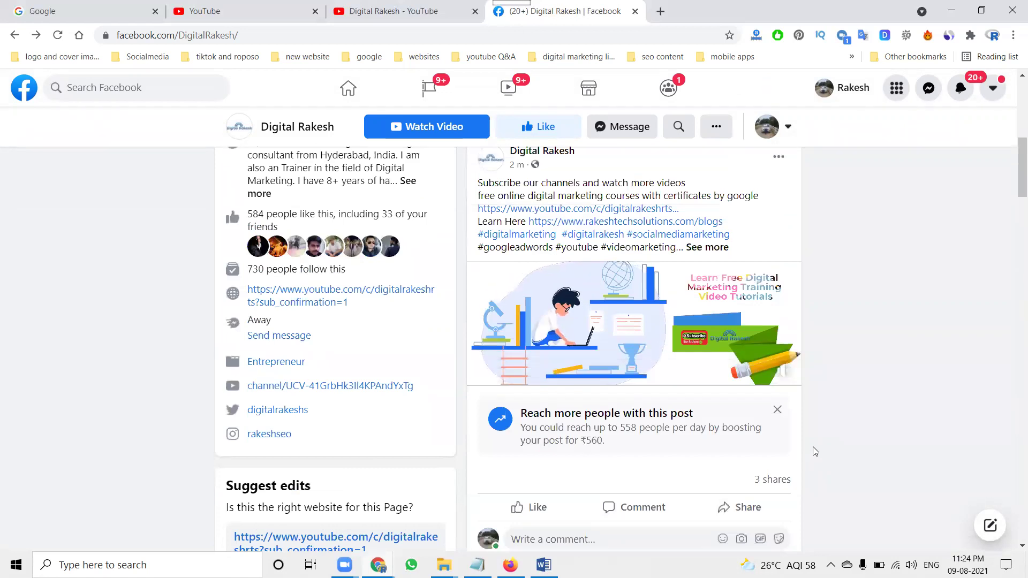
{"action": "scroll", "coordinate": [814, 451], "scroll_direction": "down", "scroll_amount": 1}
{"action": "left_click", "coordinate": [739, 440]}
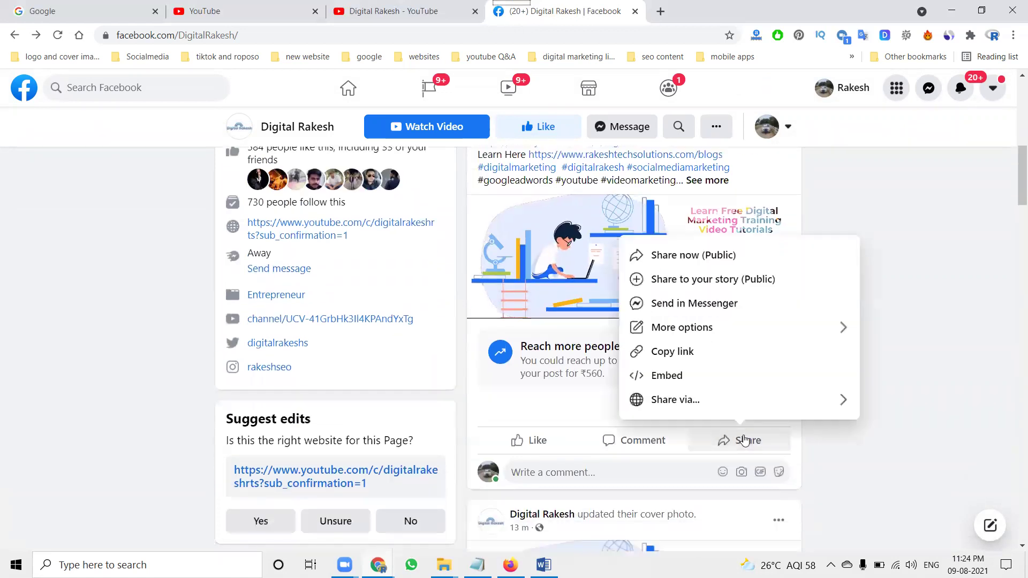
{"action": "left_click", "coordinate": [727, 403]}
{"action": "left_click", "coordinate": [691, 378]}
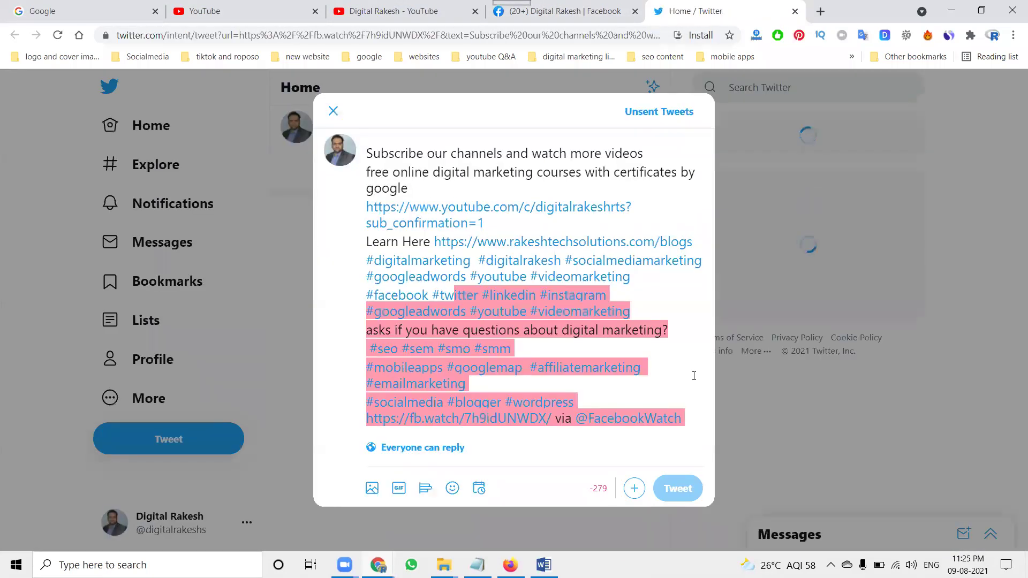
Step: Delete the extra hashtags from #twitter through #wordpress in the tweet
{"action": "left_click", "coordinate": [553, 363]}
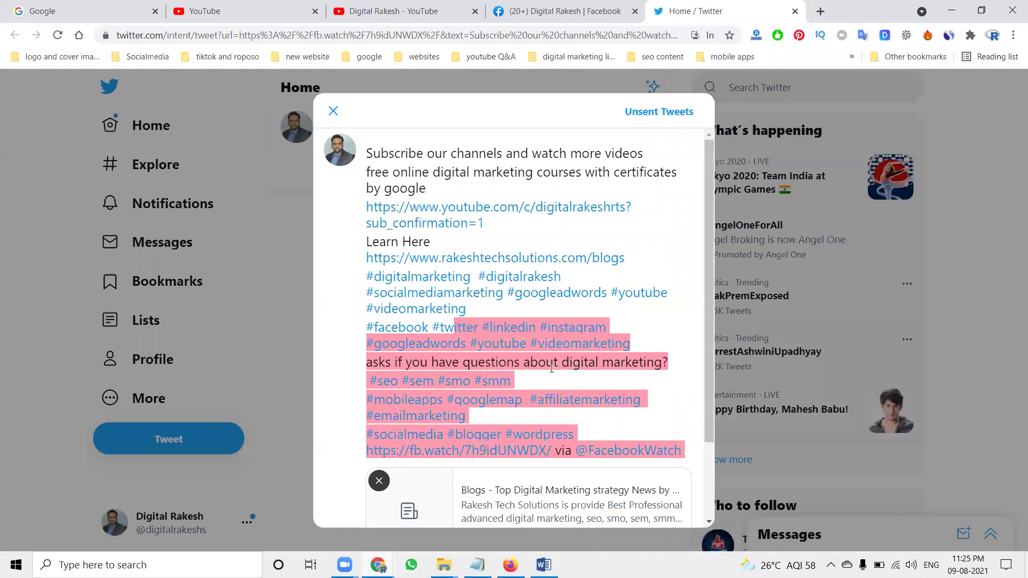
{"action": "left_click", "coordinate": [566, 436]}
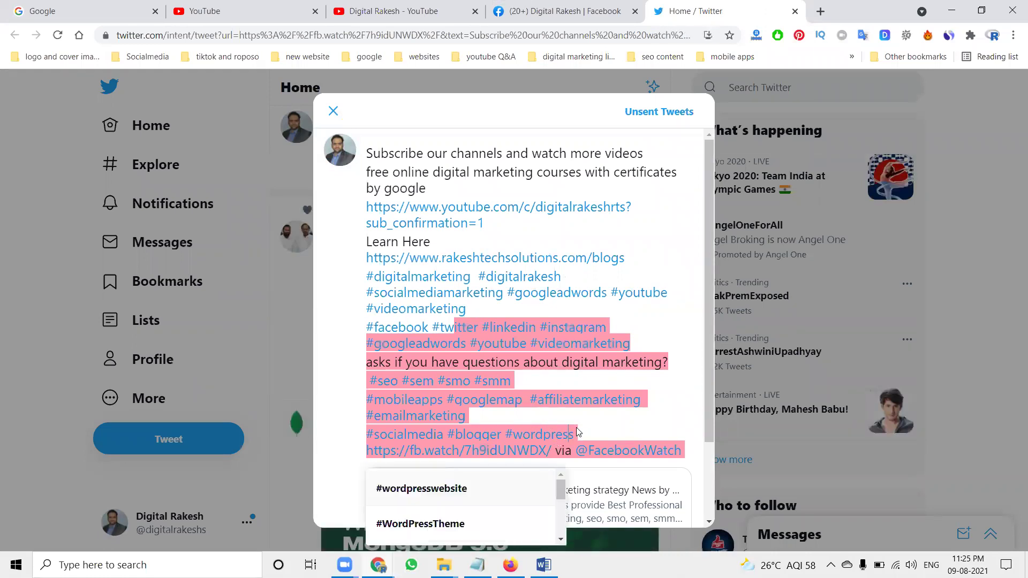
{"action": "key", "text": "Escape"}
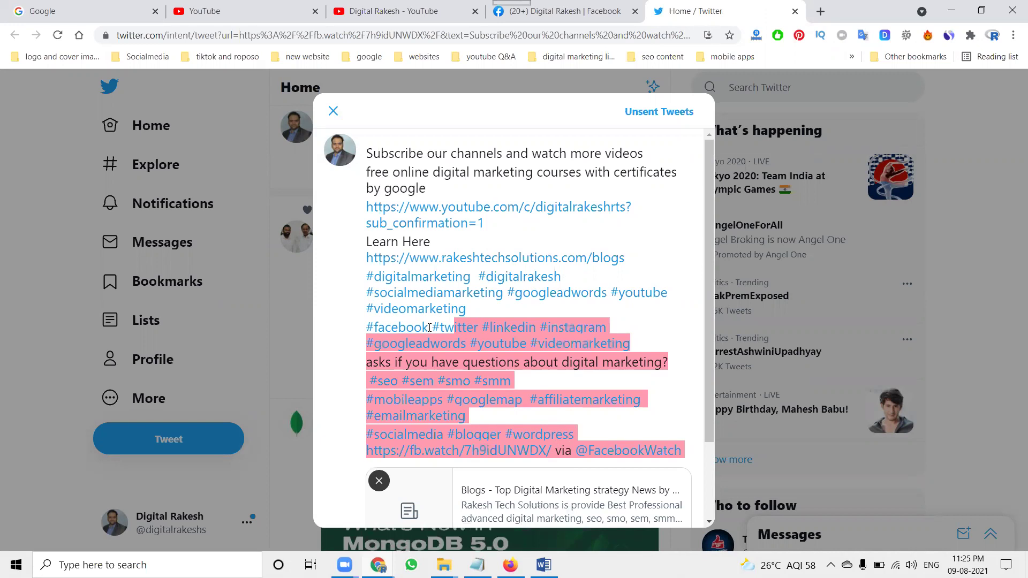
{"action": "left_click_drag", "start_coordinate": [443, 329], "coordinate": [588, 431]}
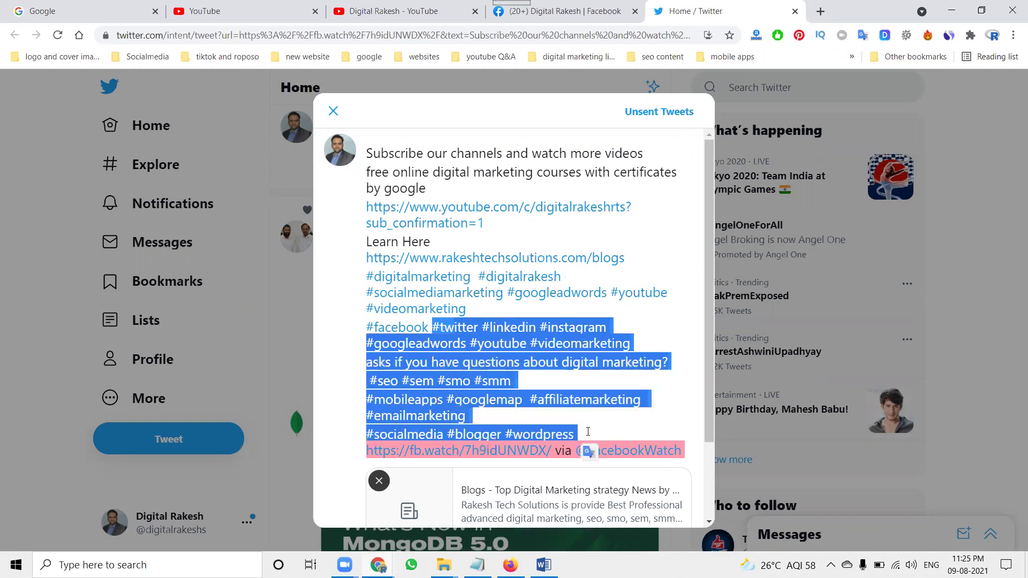
{"action": "key", "text": "BackSpace"}
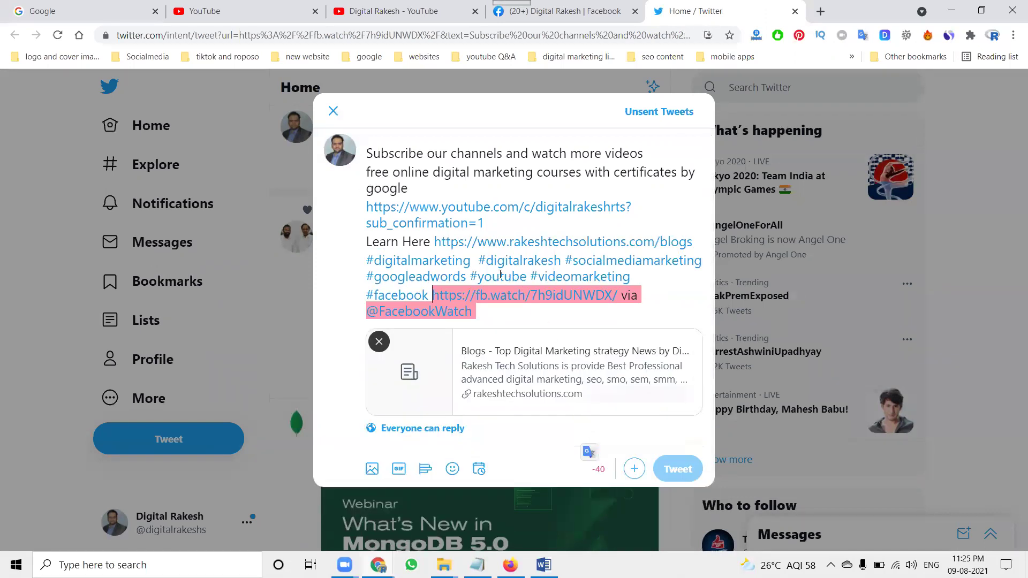
Step: Remove the Learn Here line and 'with certificates by google', then post the tweet
{"action": "triple_click", "coordinate": [469, 243]}
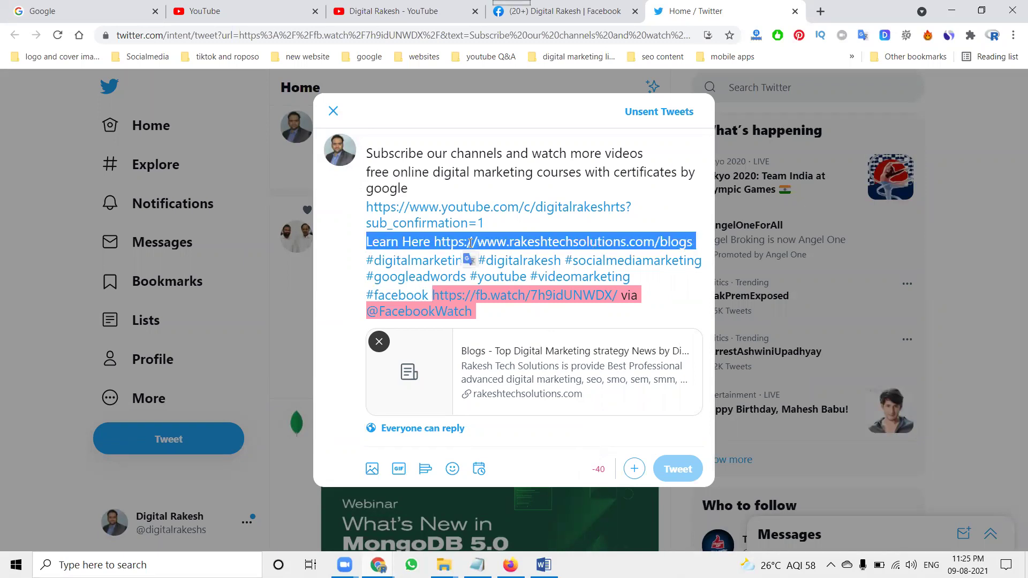
{"action": "key", "text": "BackSpace"}
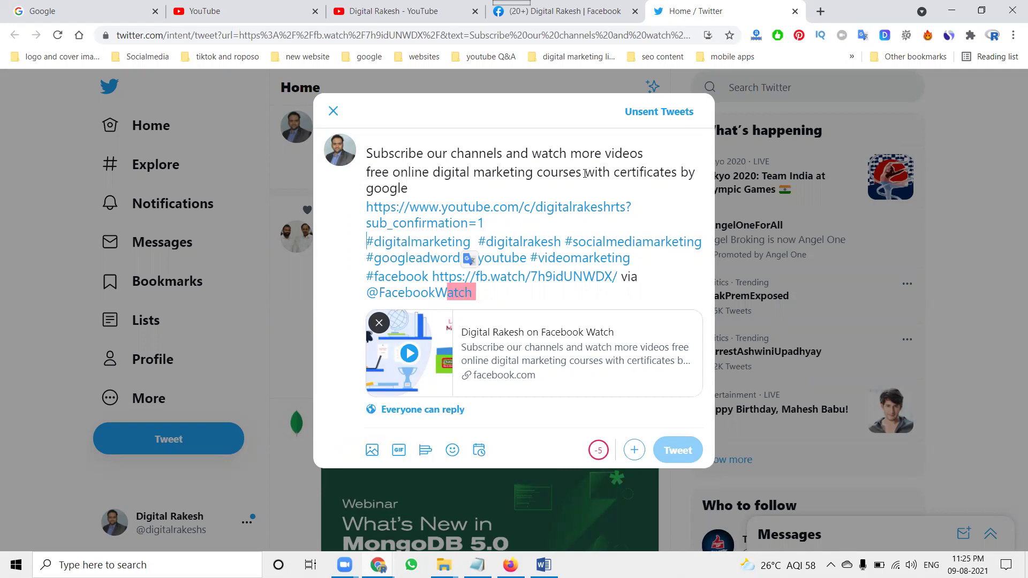
{"action": "left_click_drag", "start_coordinate": [584, 173], "coordinate": [589, 190]}
{"action": "key", "text": "BackSpace"}
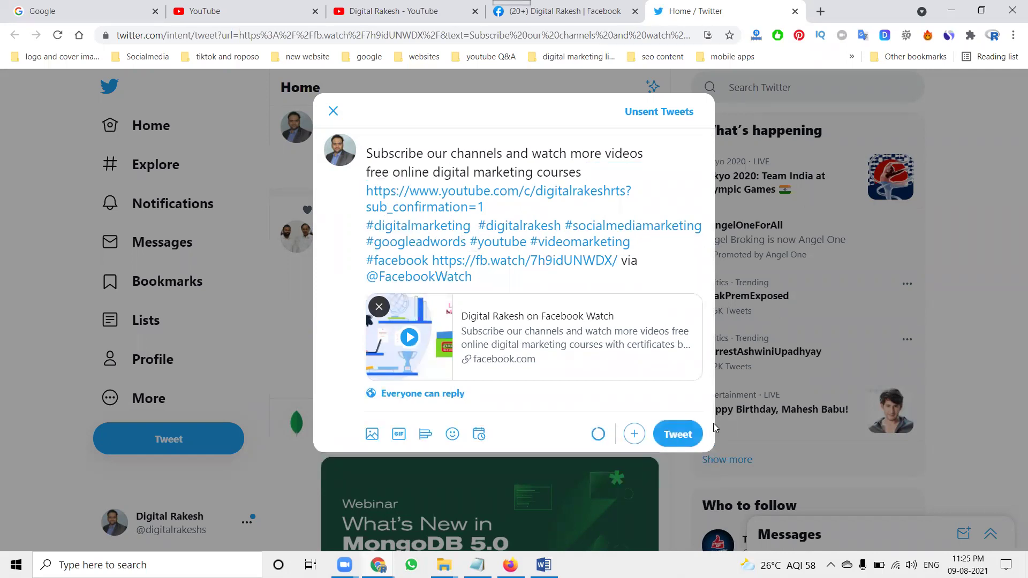
{"action": "left_click", "coordinate": [681, 433]}
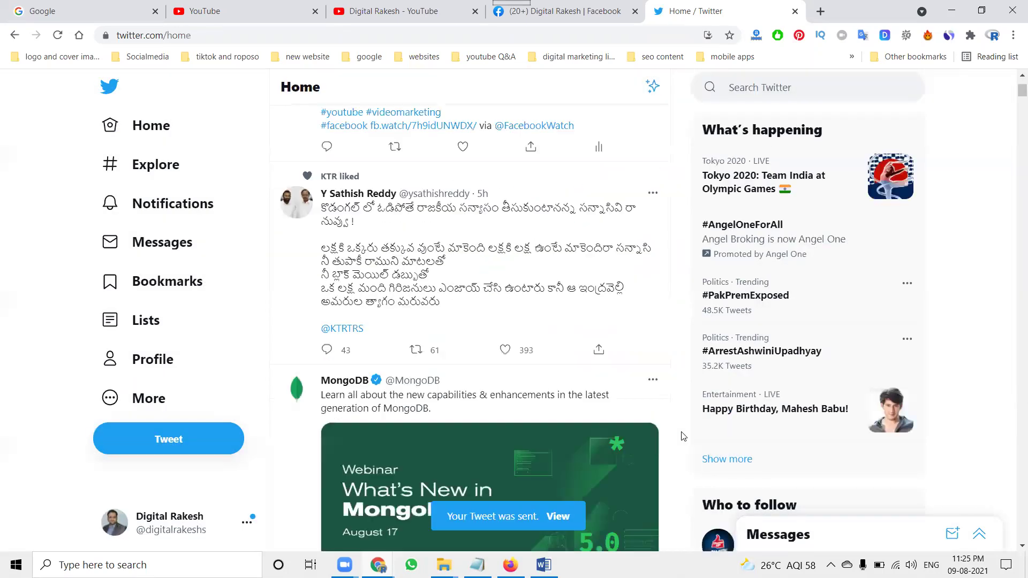
Step: Reload the Twitter home feed to confirm the tweet, then return to the Digital Rakesh Facebook tab
{"action": "scroll", "coordinate": [461, 300], "scroll_direction": "up", "scroll_amount": 3}
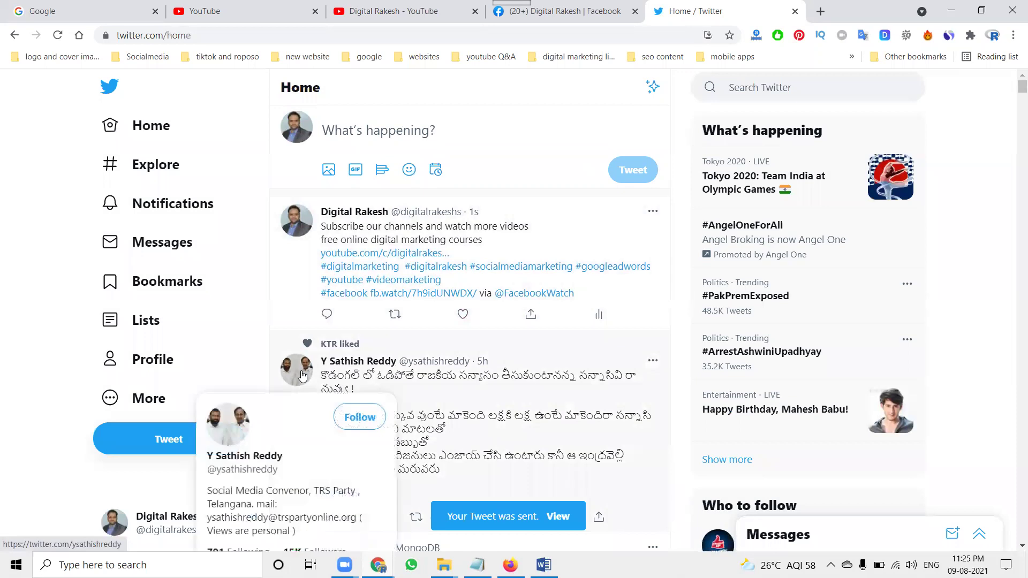
{"action": "left_click", "coordinate": [58, 36]}
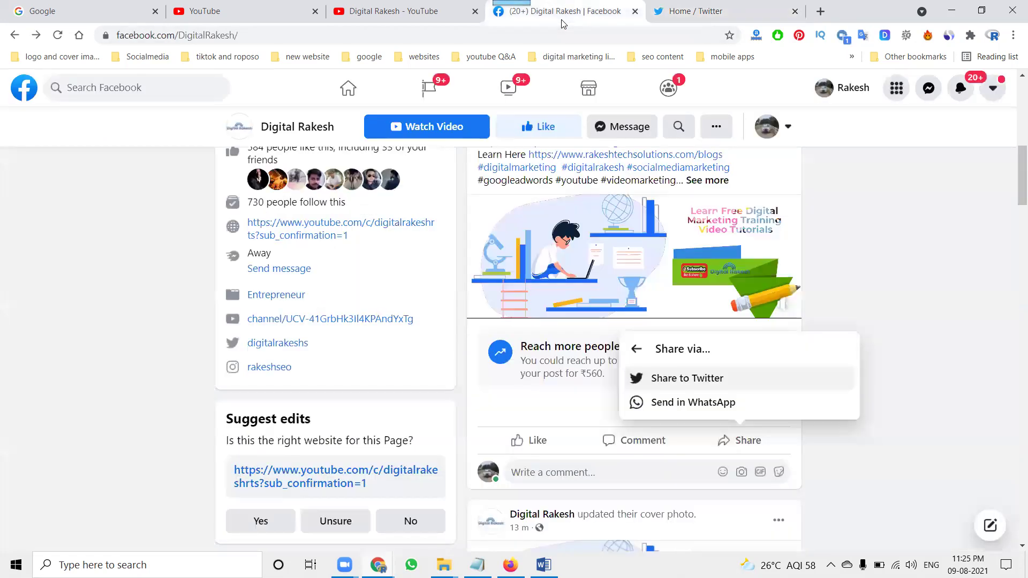
{"action": "left_click", "coordinate": [562, 11]}
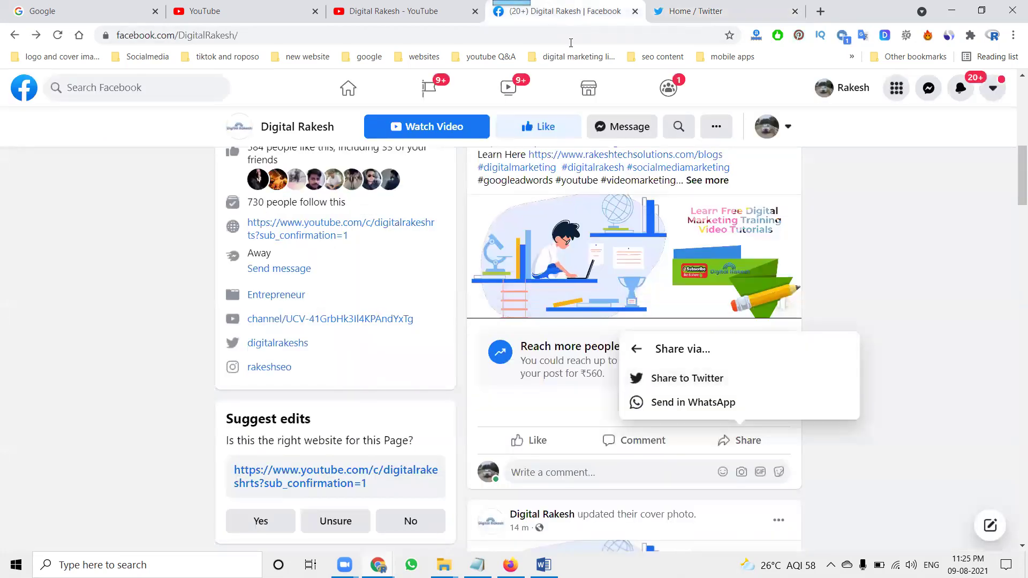
Step: Dismiss the Share via menu and share the Digital Rakesh video post to your story as Public
{"action": "left_click", "coordinate": [933, 212]}
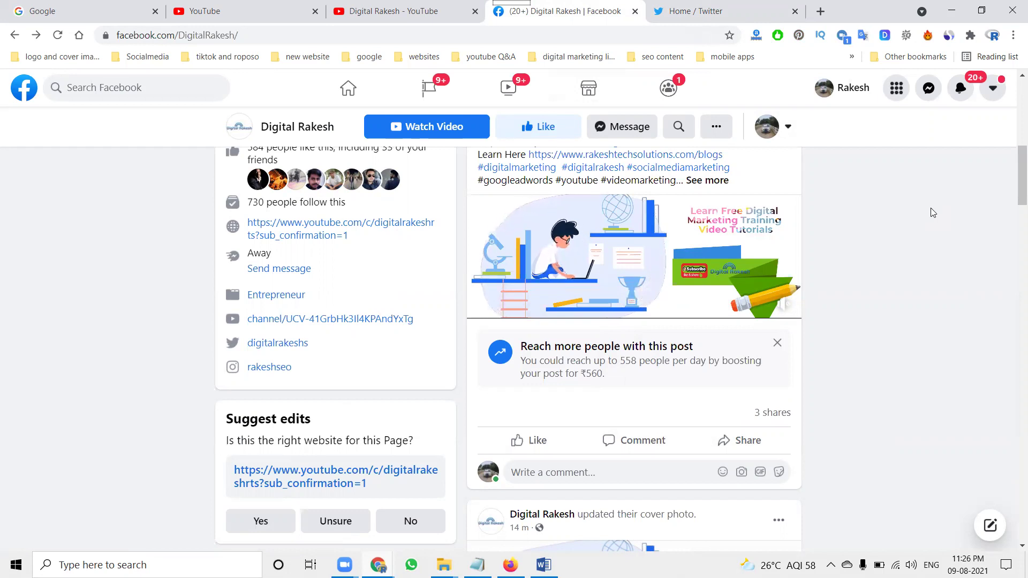
{"action": "left_click", "coordinate": [755, 450]}
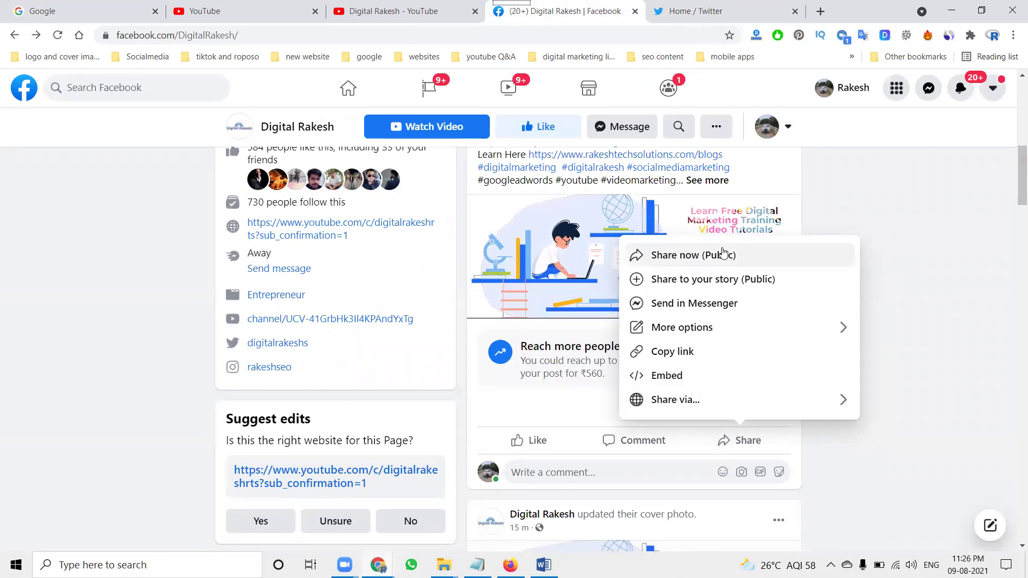
{"action": "left_click", "coordinate": [720, 278]}
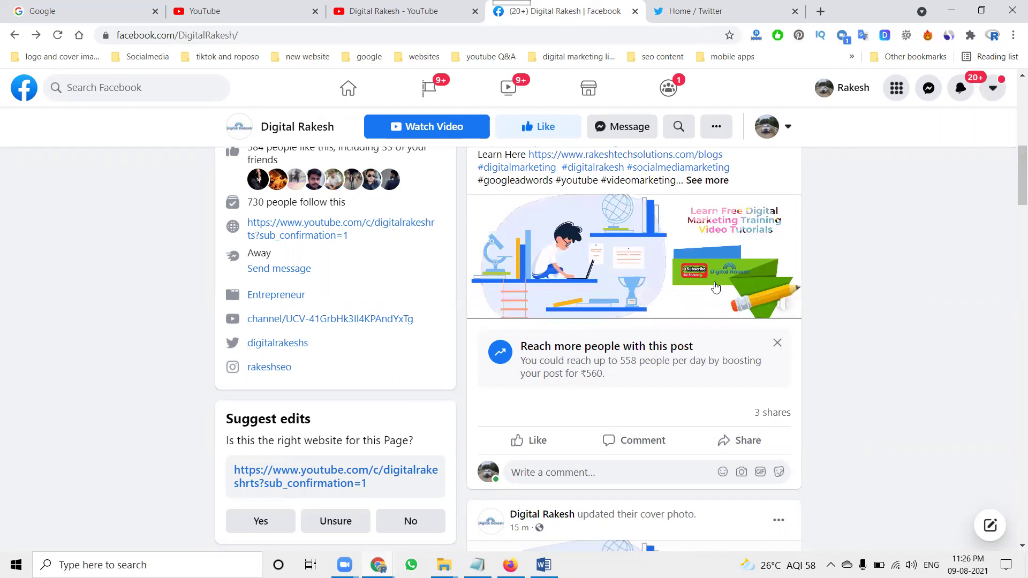
{"action": "left_click", "coordinate": [739, 442]}
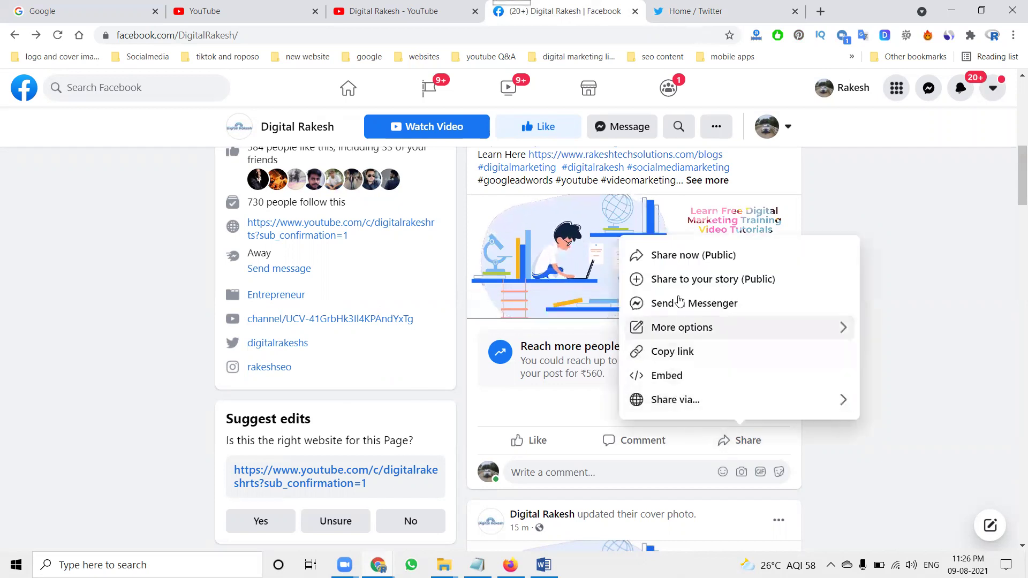
{"action": "left_click", "coordinate": [678, 279]}
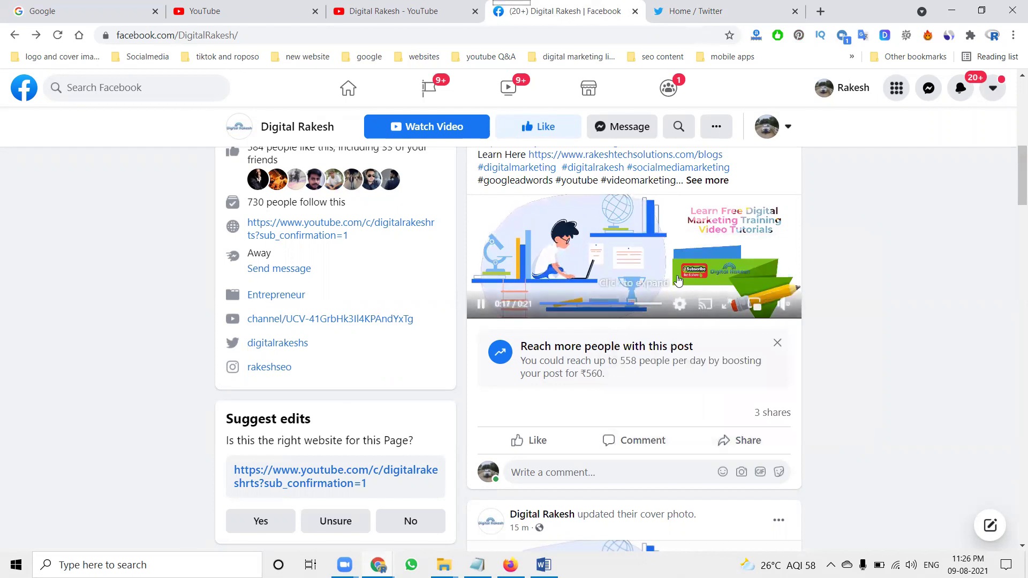
Step: Open facebook.com in a new tab, view your story, and open the shared post from it
{"action": "left_click", "coordinate": [821, 12]}
{"action": "type", "text": "fac"}
{"action": "key", "text": "Return"}
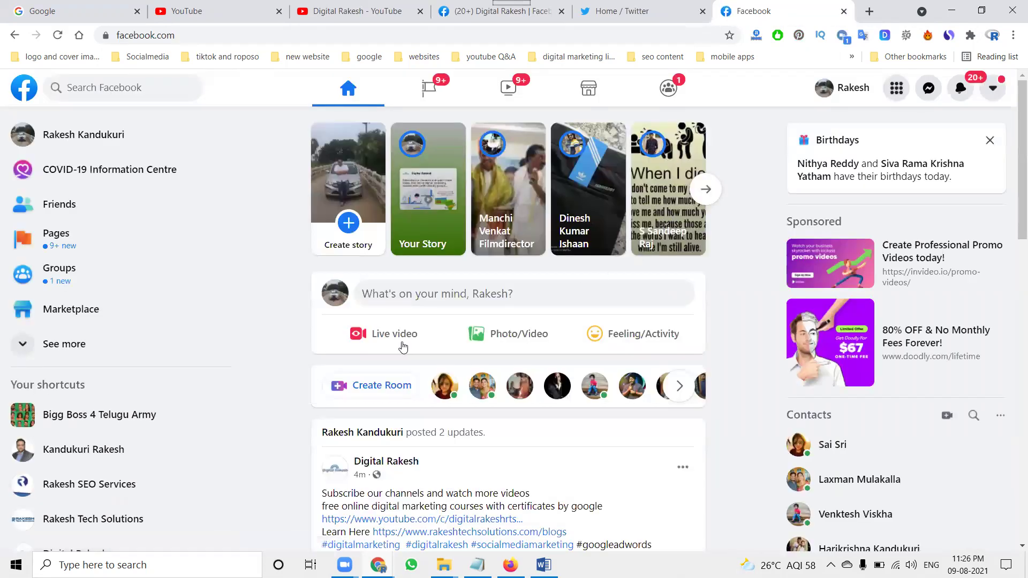
{"action": "left_click", "coordinate": [412, 202]}
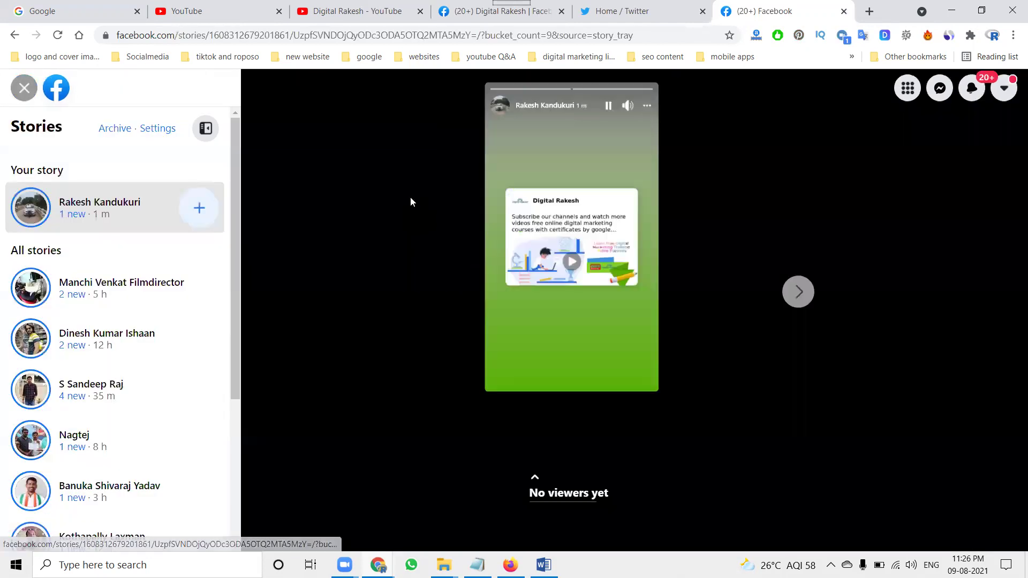
{"action": "left_click", "coordinate": [636, 320]}
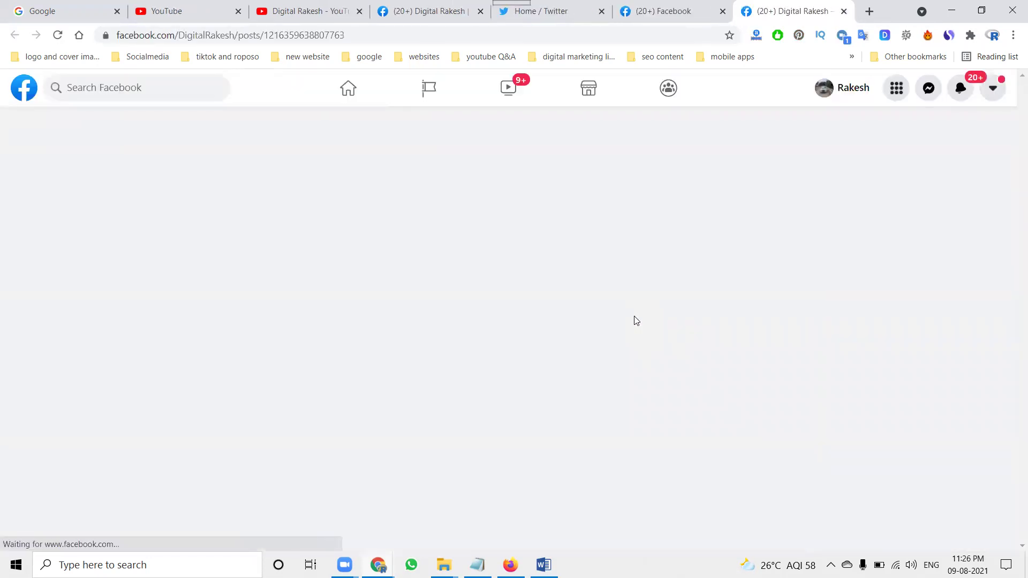
Step: Return to the Digital Rakesh page tab and scroll to locate the video post
{"action": "scroll", "coordinate": [815, 325], "scroll_direction": "down", "scroll_amount": 3}
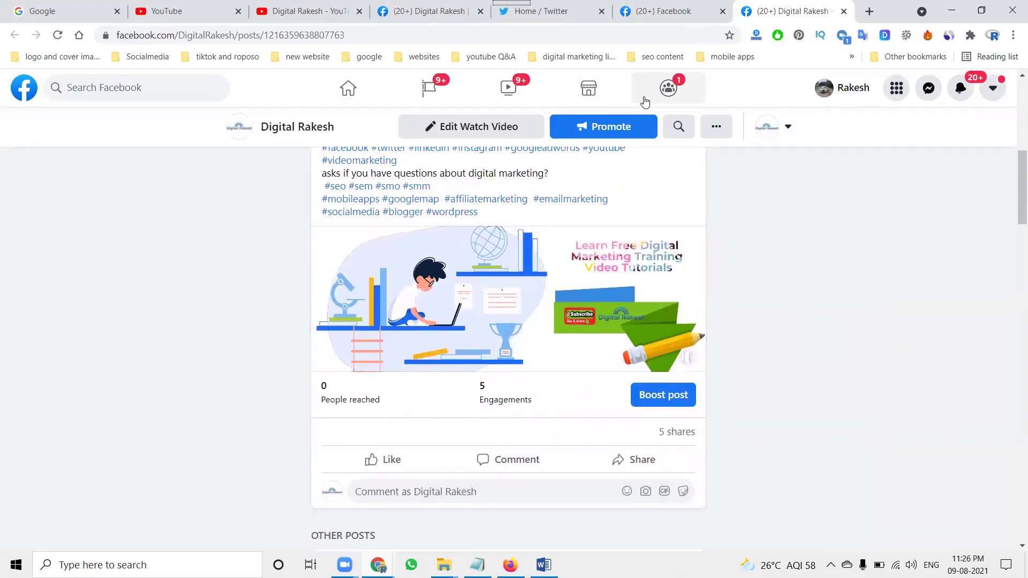
{"action": "key", "text": "ctrl+4"}
{"action": "scroll", "coordinate": [801, 287], "scroll_direction": "down", "scroll_amount": 15}
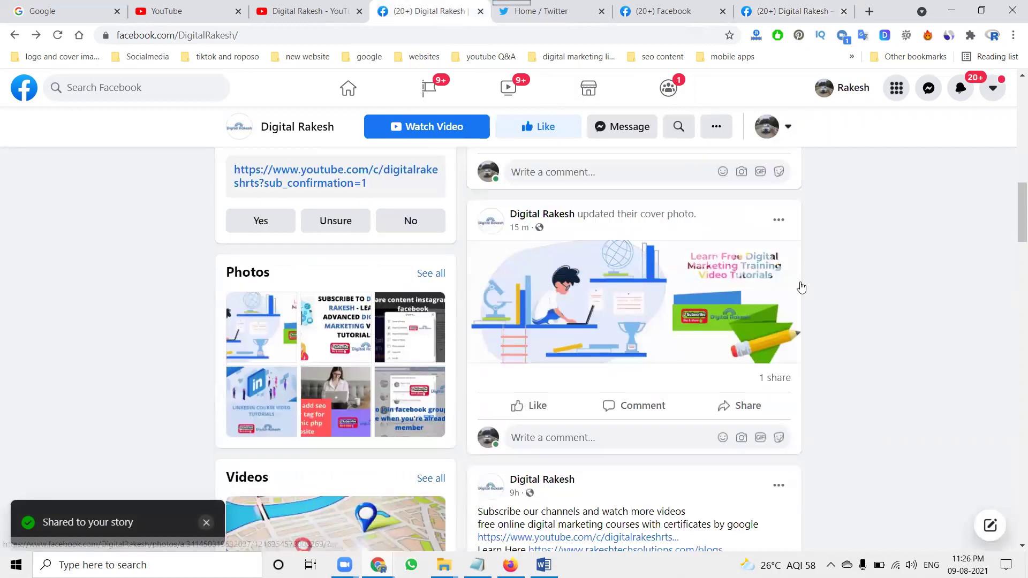
{"action": "scroll", "coordinate": [800, 288], "scroll_direction": "down", "scroll_amount": 14}
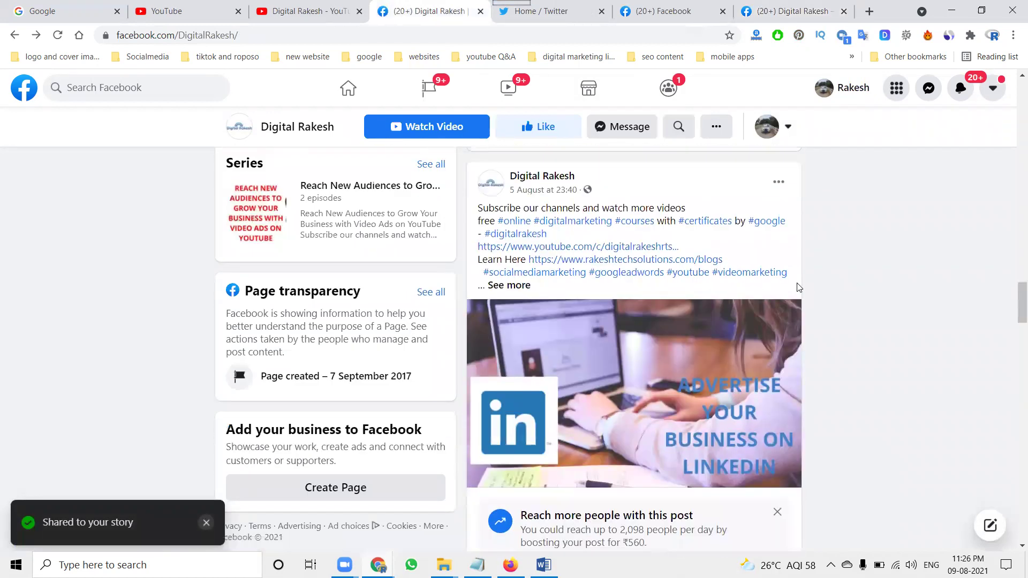
{"action": "scroll", "coordinate": [797, 288], "scroll_direction": "up", "scroll_amount": 20}
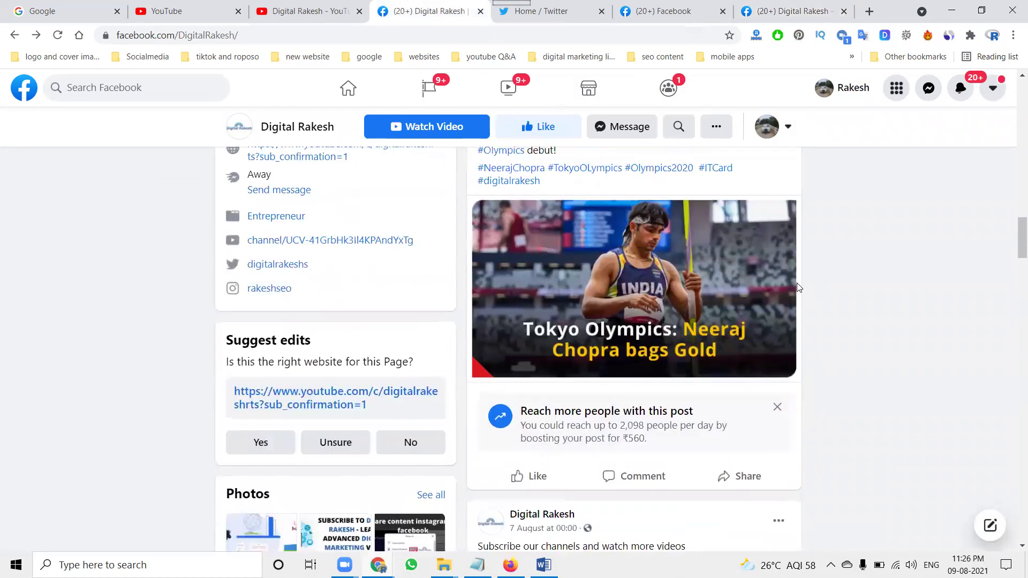
{"action": "scroll", "coordinate": [796, 287], "scroll_direction": "up", "scroll_amount": 15}
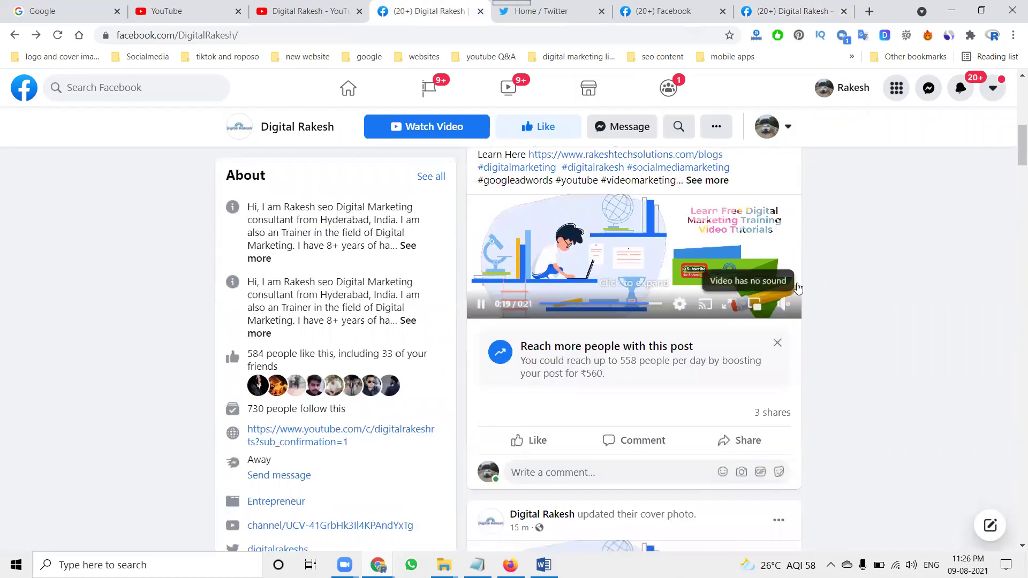
{"action": "scroll", "coordinate": [796, 287], "scroll_direction": "up", "scroll_amount": 3}
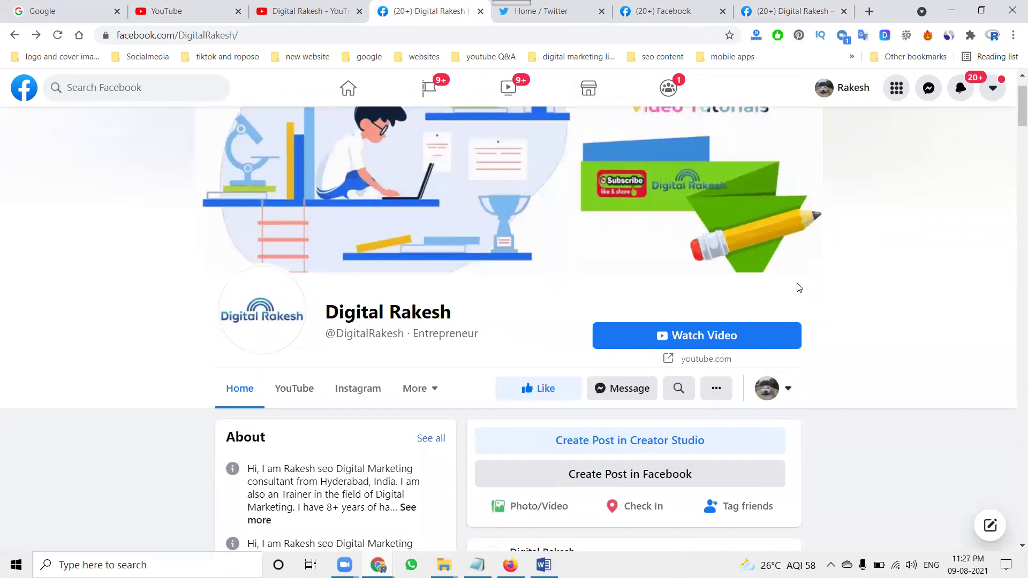
{"action": "scroll", "coordinate": [797, 287], "scroll_direction": "down", "scroll_amount": 10}
Step: Share the video post with the pasted caption to the Digital Marketing Job search group
{"action": "left_click", "coordinate": [741, 443]}
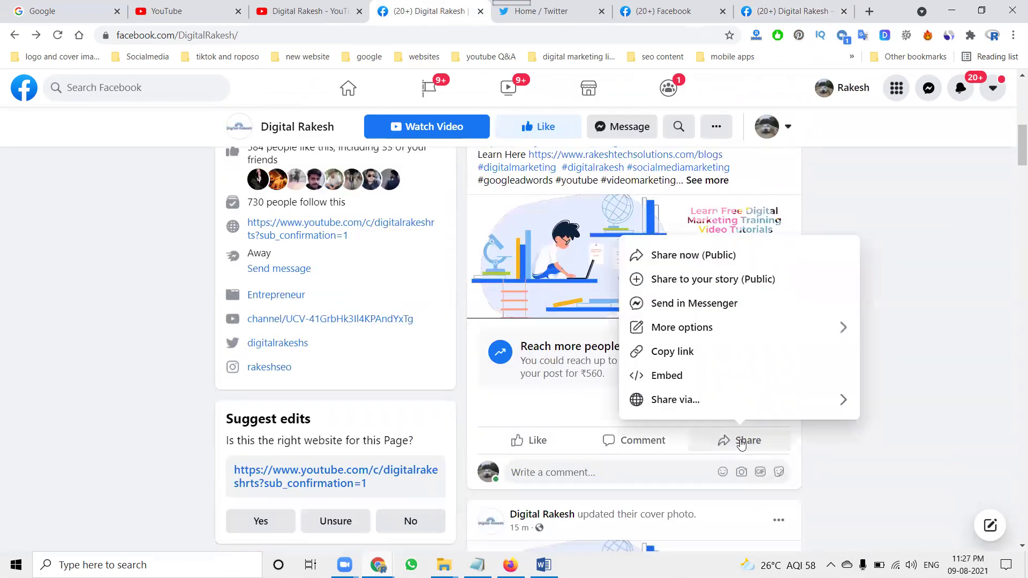
{"action": "left_click", "coordinate": [718, 328]}
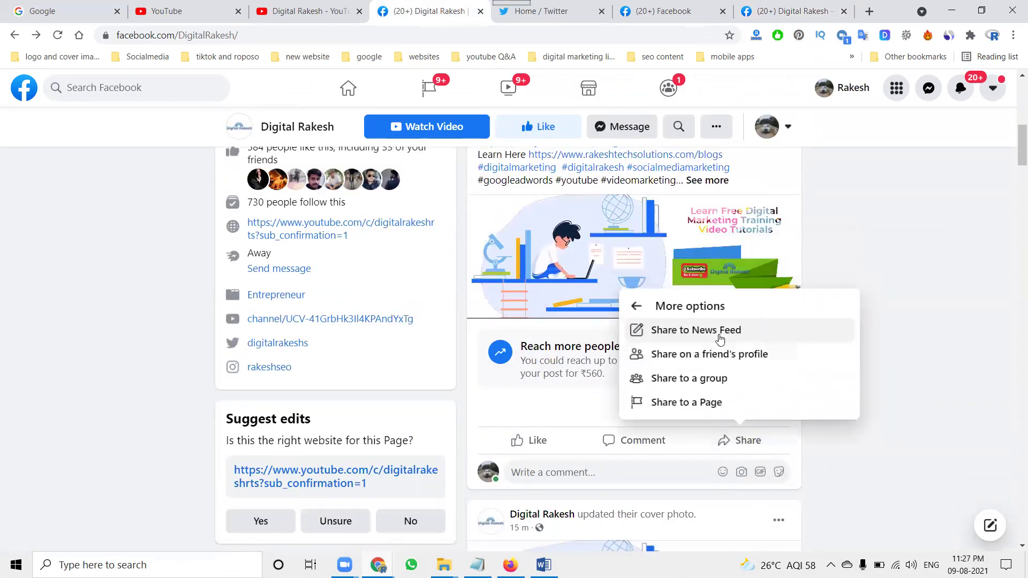
{"action": "left_click", "coordinate": [717, 377]}
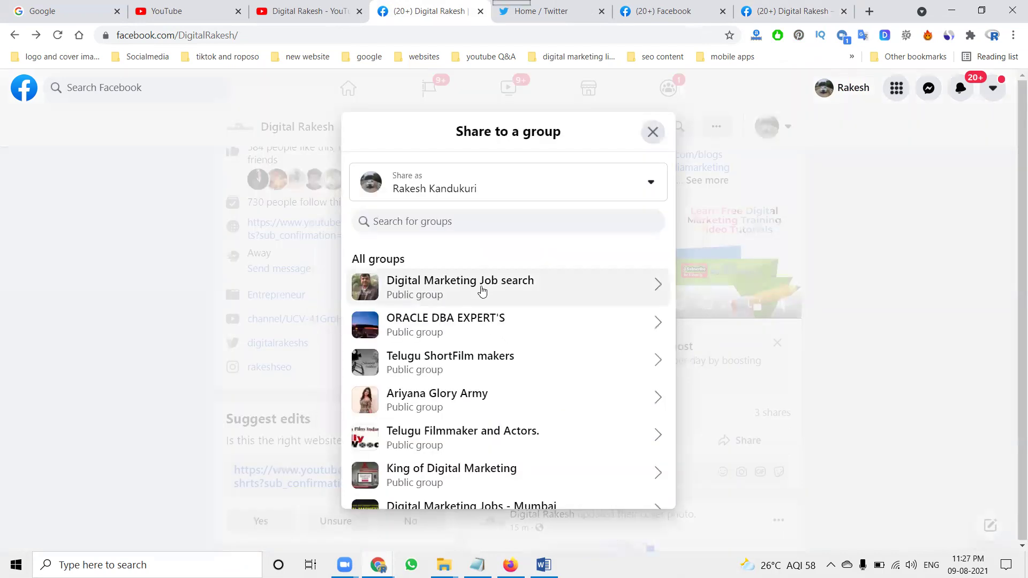
{"action": "left_click", "coordinate": [482, 291]}
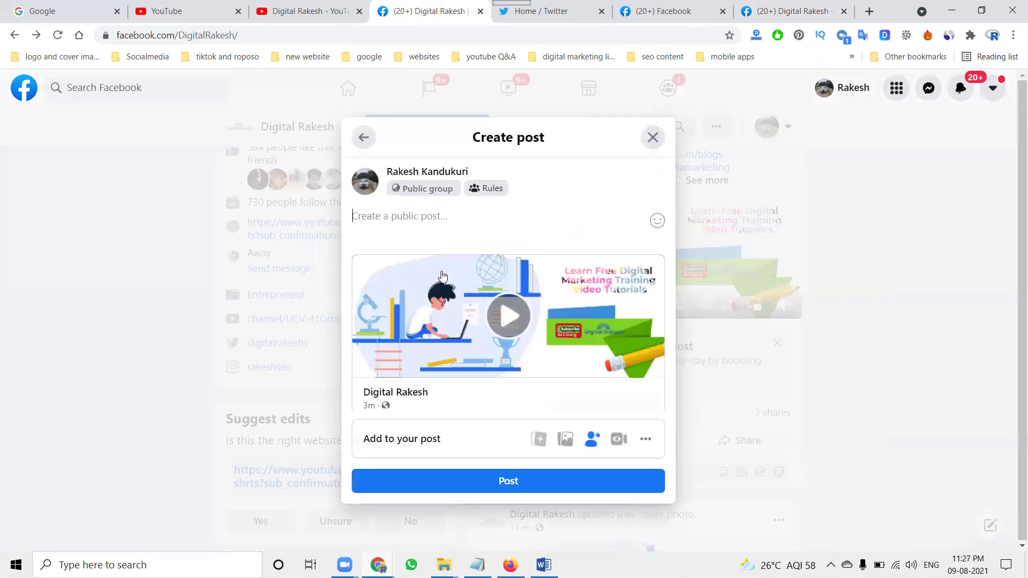
{"action": "key", "text": "ctrl+v"}
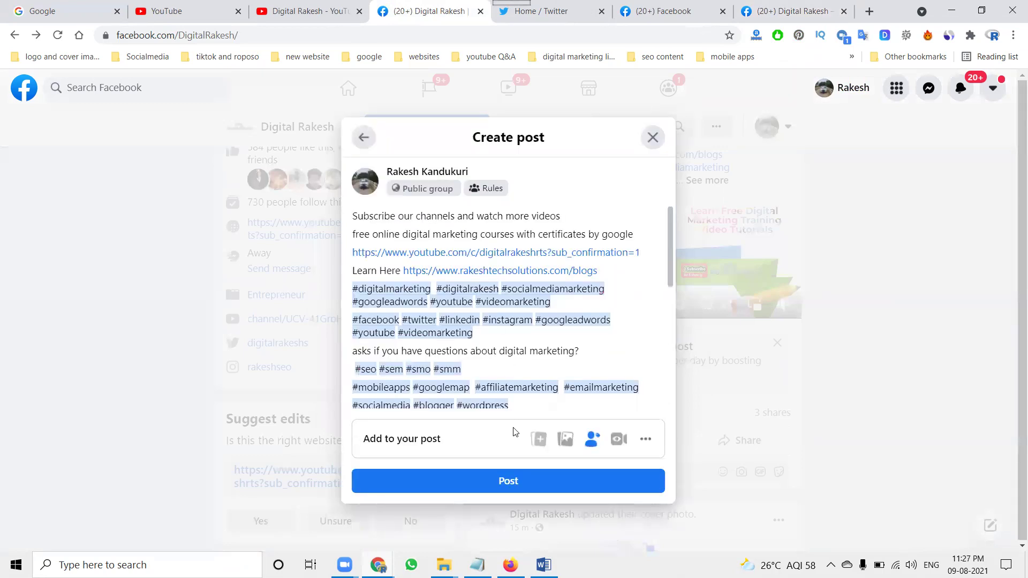
{"action": "left_click", "coordinate": [528, 480]}
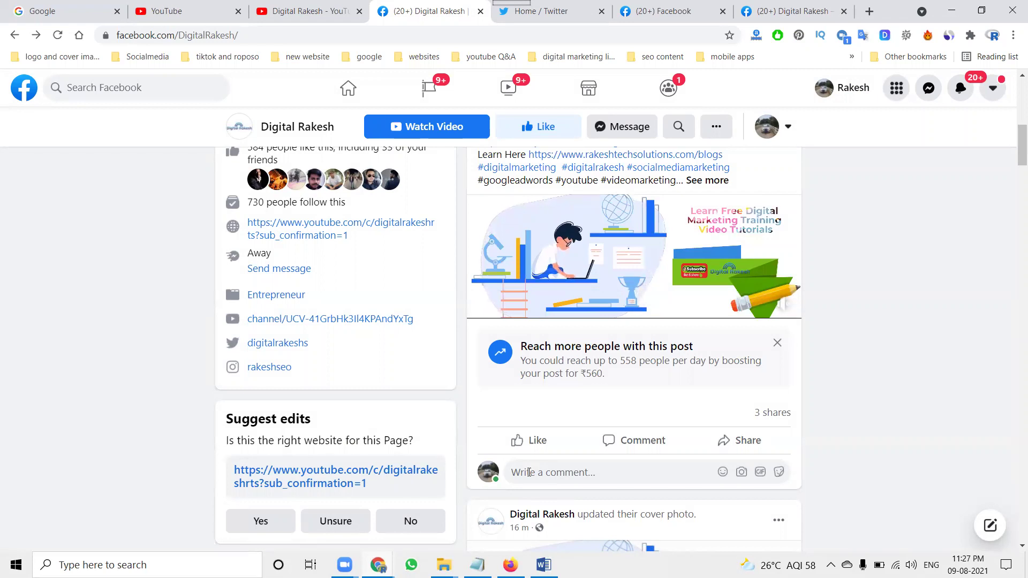
Step: Share the video post with the pasted caption to a friend's profile found by name search
{"action": "left_click", "coordinate": [736, 441]}
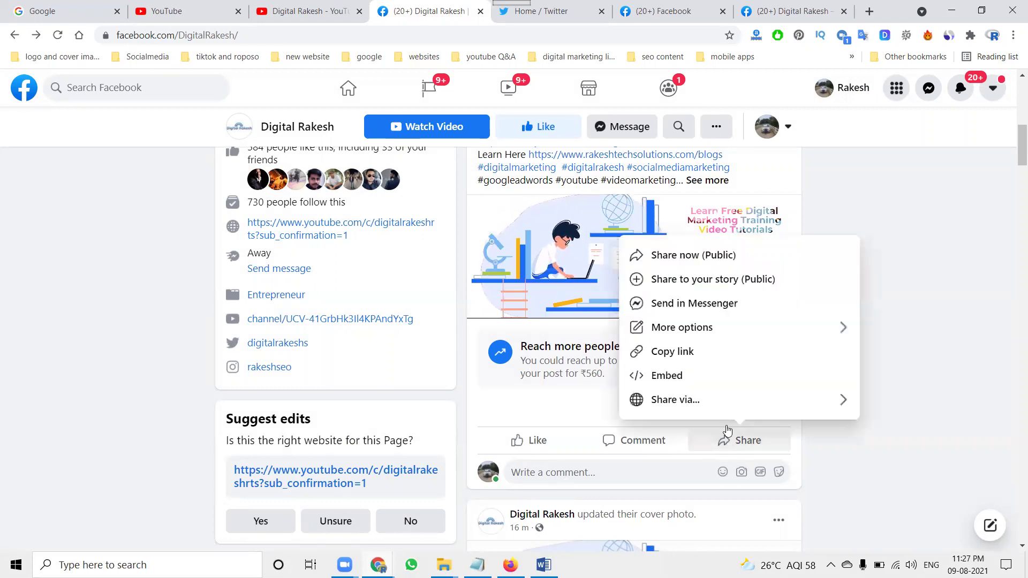
{"action": "left_click", "coordinate": [693, 330]}
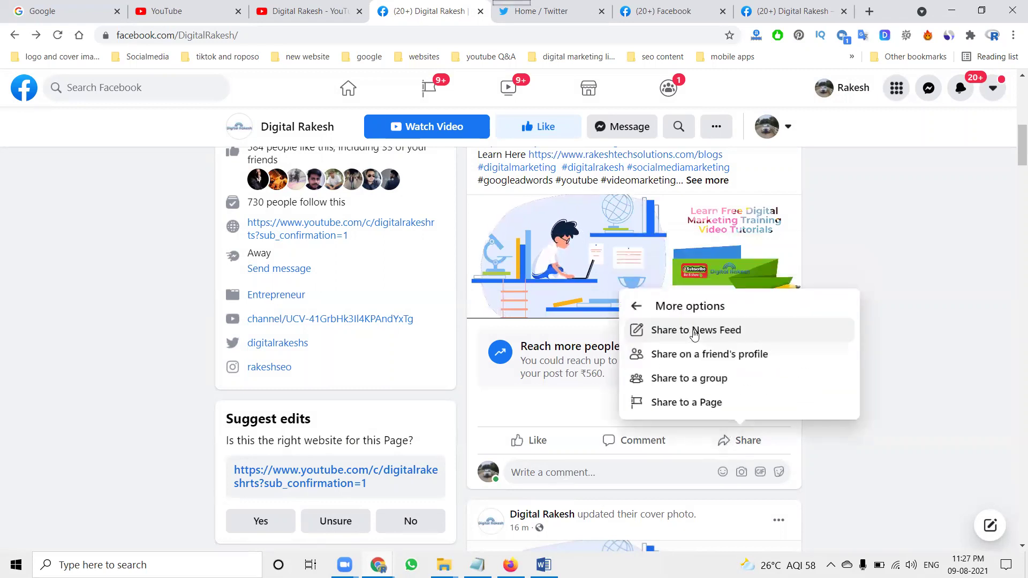
{"action": "left_click", "coordinate": [683, 354]}
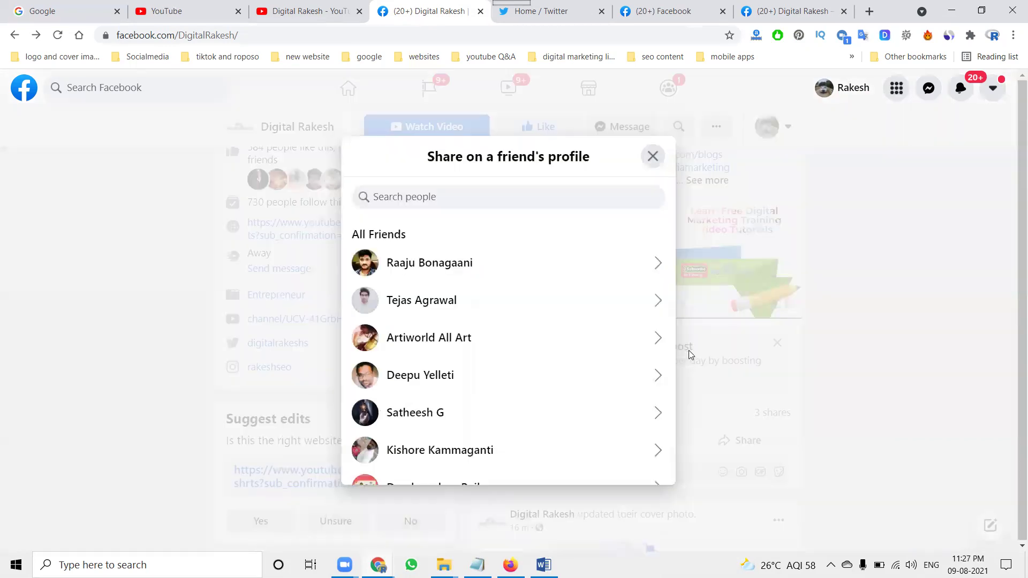
{"action": "left_click", "coordinate": [509, 201]}
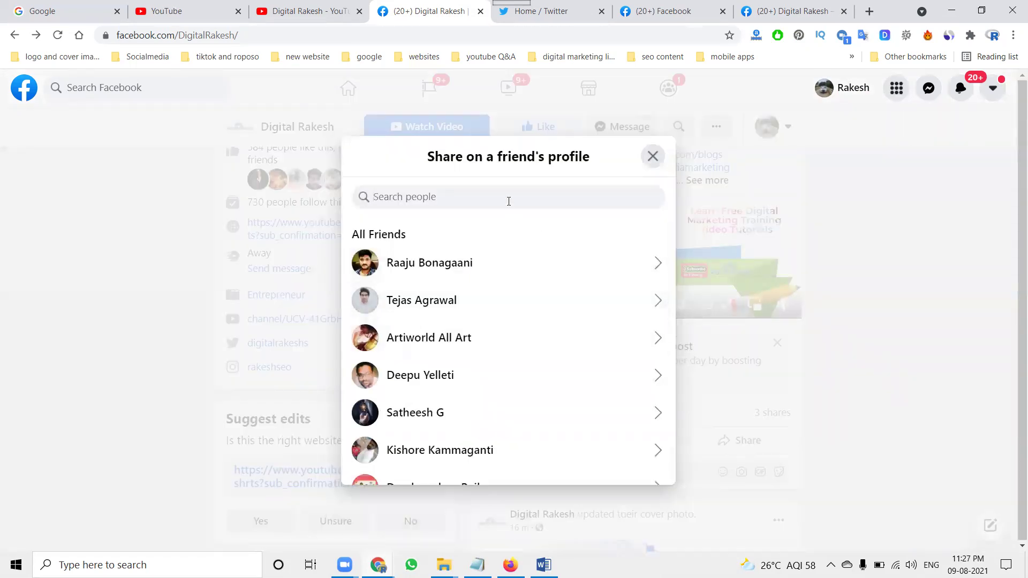
{"action": "type", "text": "mani"}
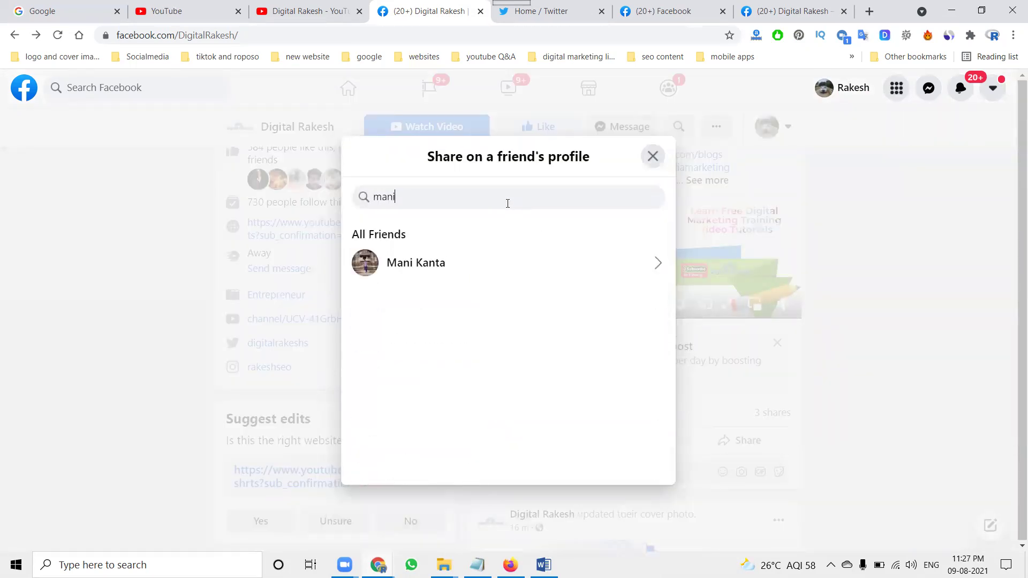
{"action": "left_click", "coordinate": [477, 260]}
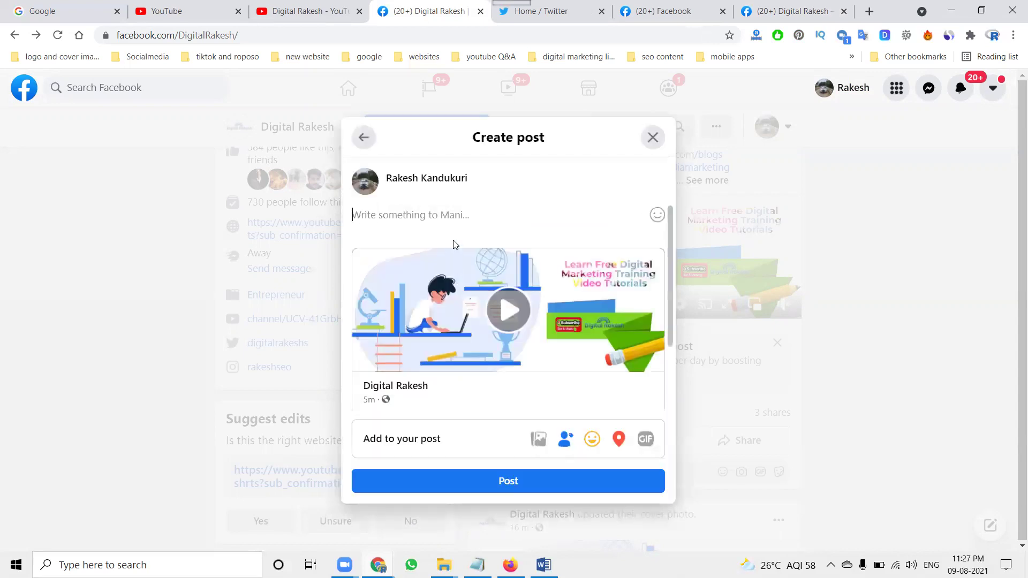
{"action": "key", "text": "ctrl+v"}
{"action": "left_click", "coordinate": [459, 482]}
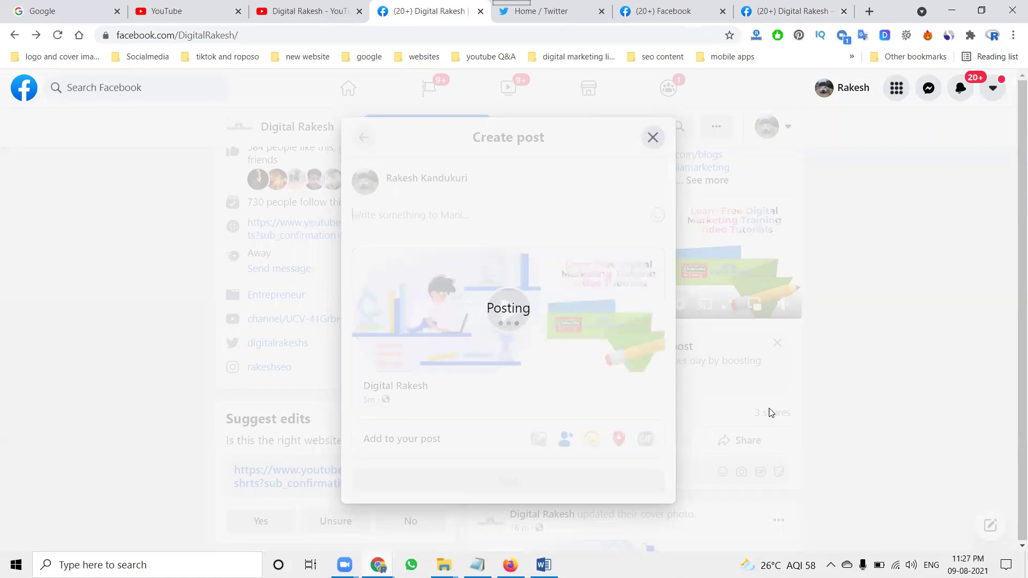
{"action": "left_click", "coordinate": [744, 442]}
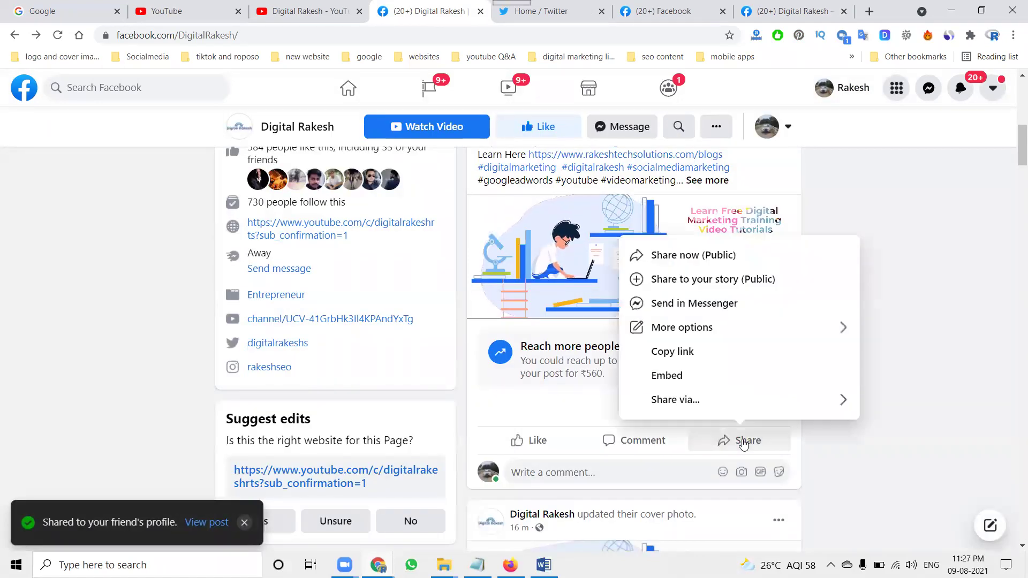
Step: Share the video post with the pasted caption to a second friend's profile
{"action": "left_click", "coordinate": [705, 328]}
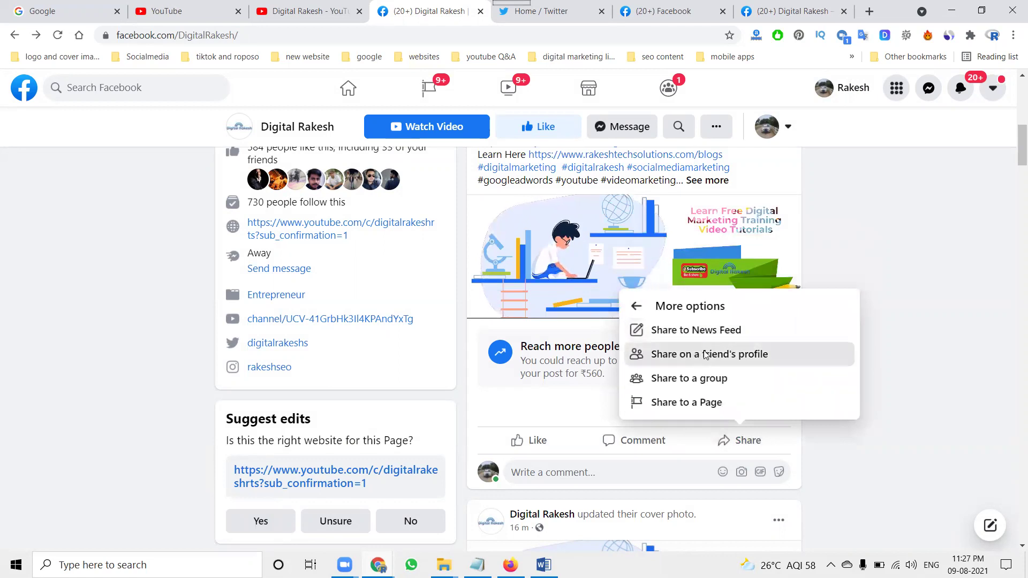
{"action": "left_click", "coordinate": [705, 355]}
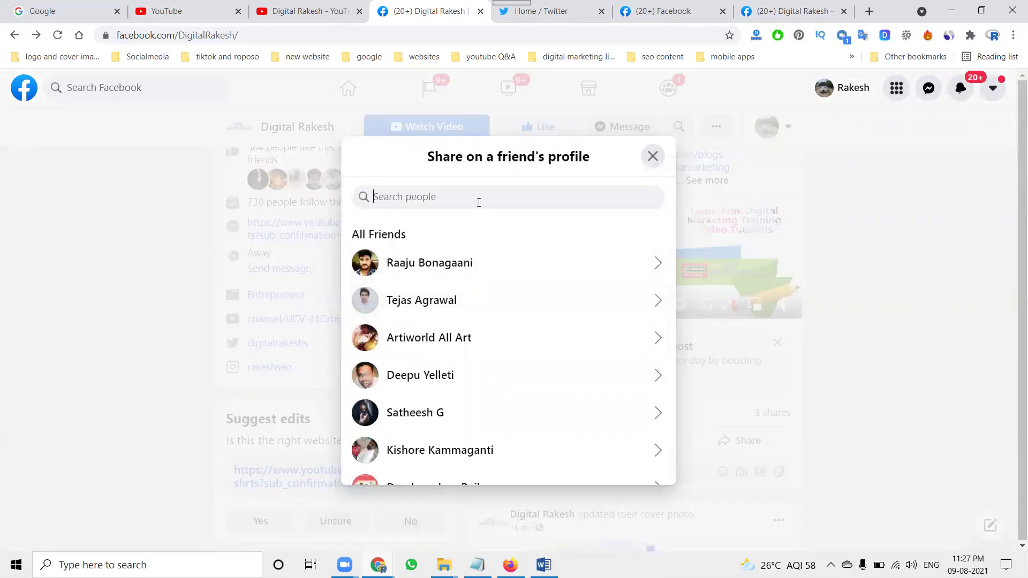
{"action": "type", "text": "ramesh"}
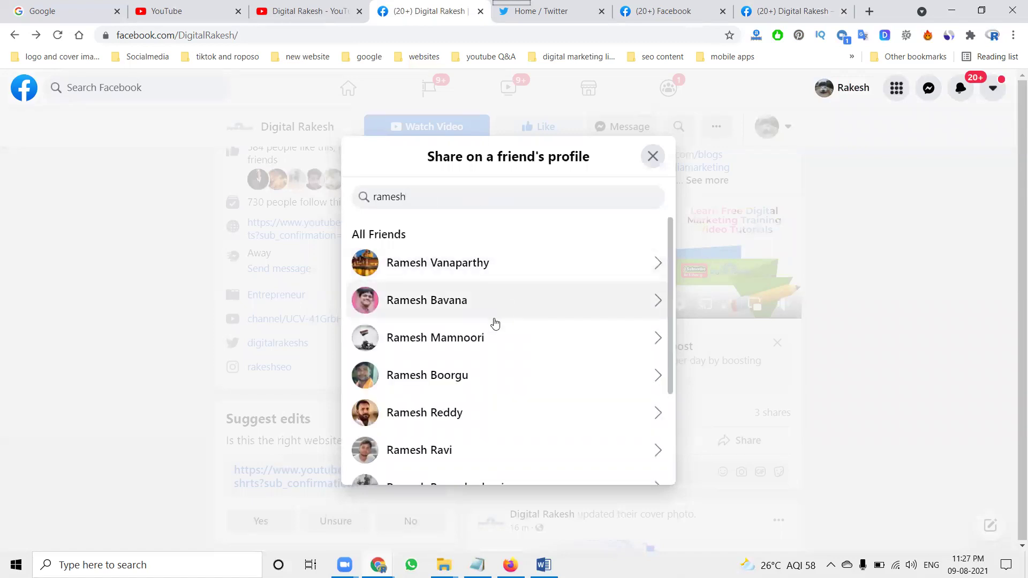
{"action": "left_click", "coordinate": [473, 372]}
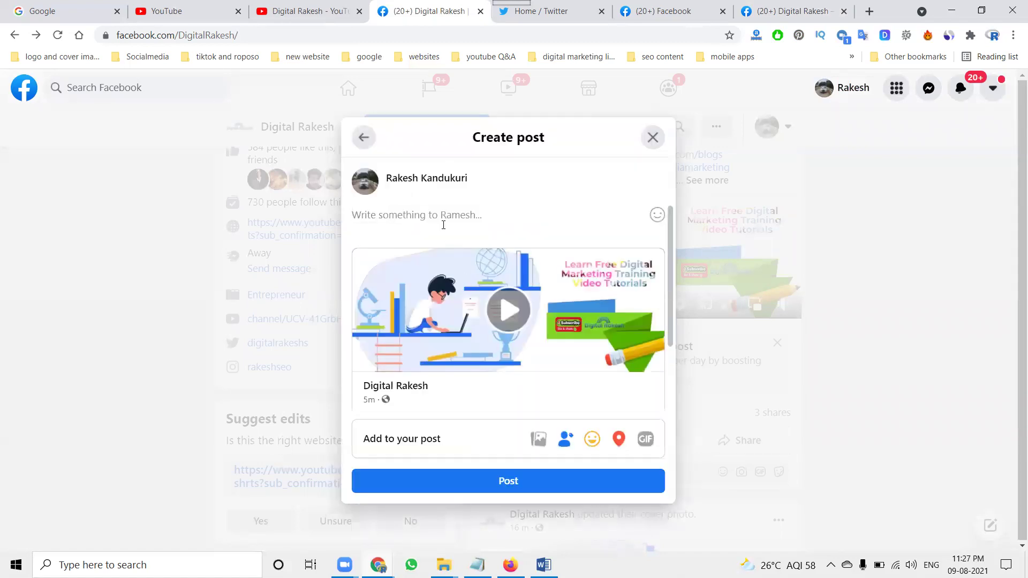
{"action": "key", "text": "ctrl+v"}
{"action": "left_click", "coordinate": [476, 481]}
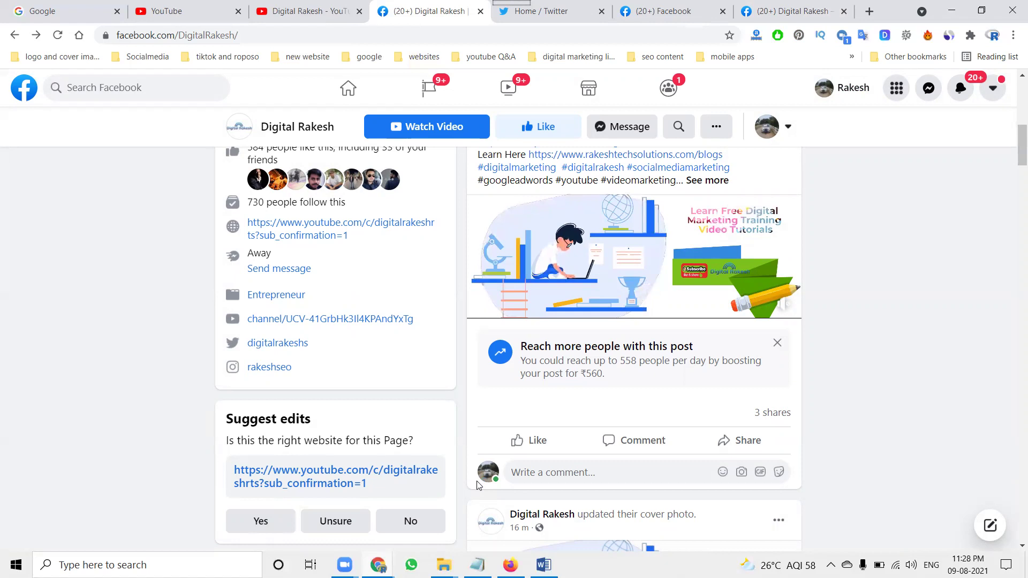
Step: In the story-viewer tab, advance to the story's next part, then close it to reach the home feed
{"action": "mouse_move", "coordinate": [626, 245]}
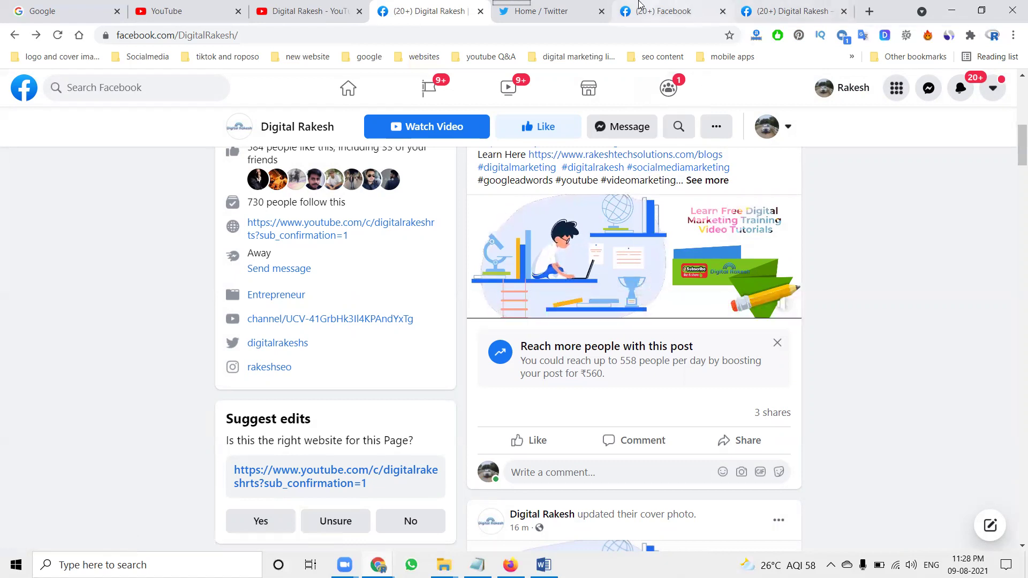
{"action": "left_click", "coordinate": [643, 10]}
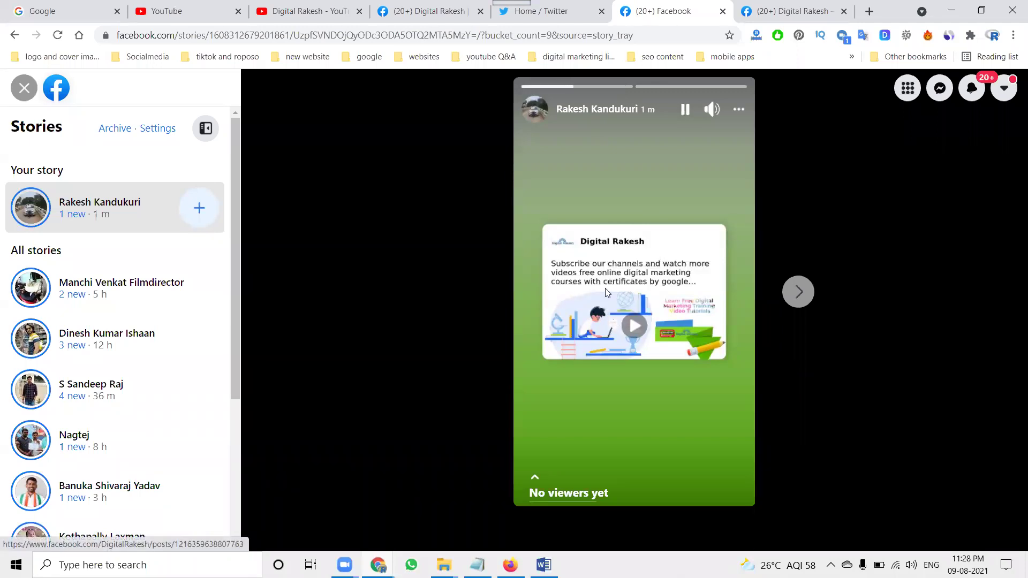
{"action": "left_click", "coordinate": [788, 294]}
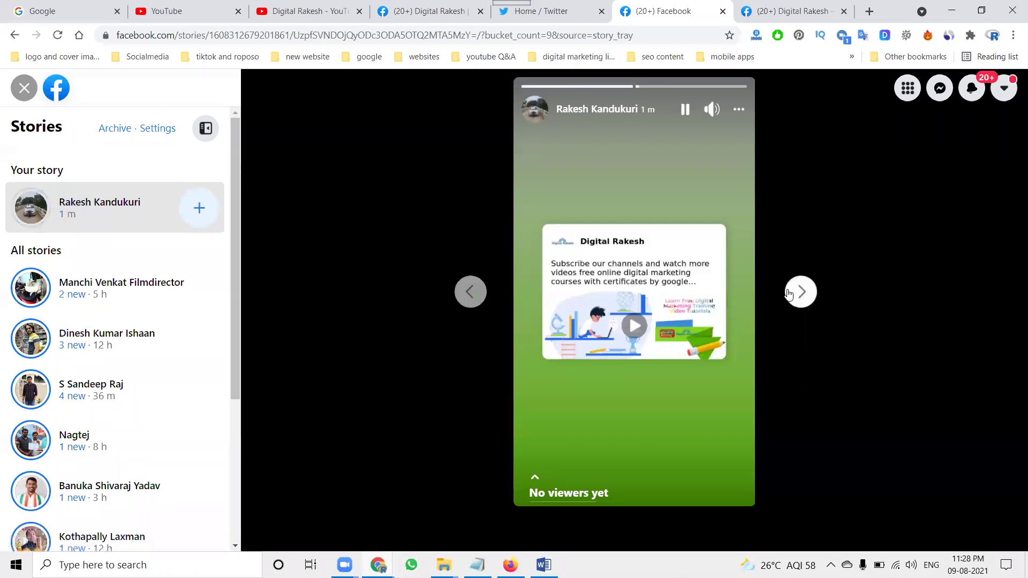
{"action": "left_click", "coordinate": [21, 87]}
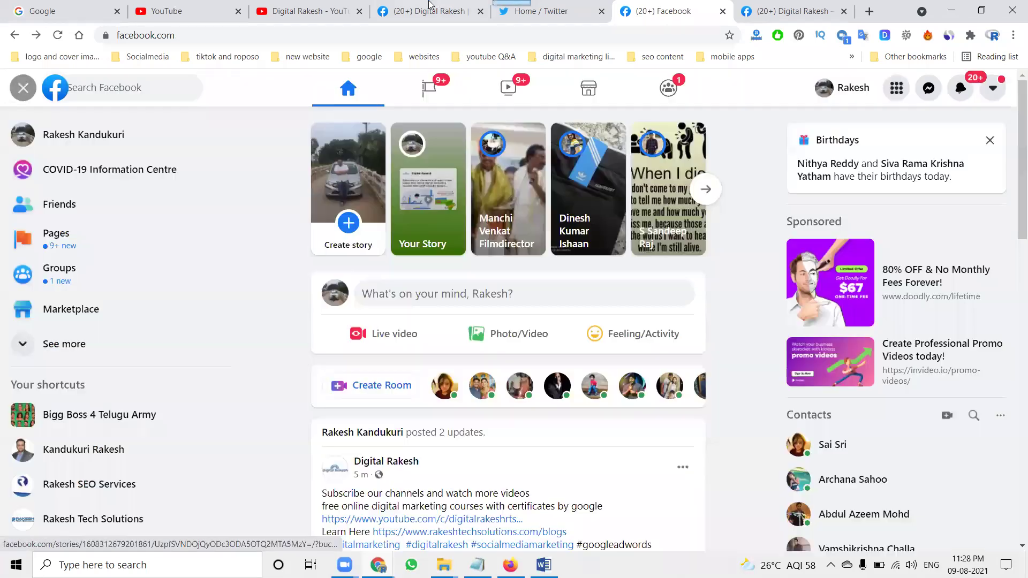